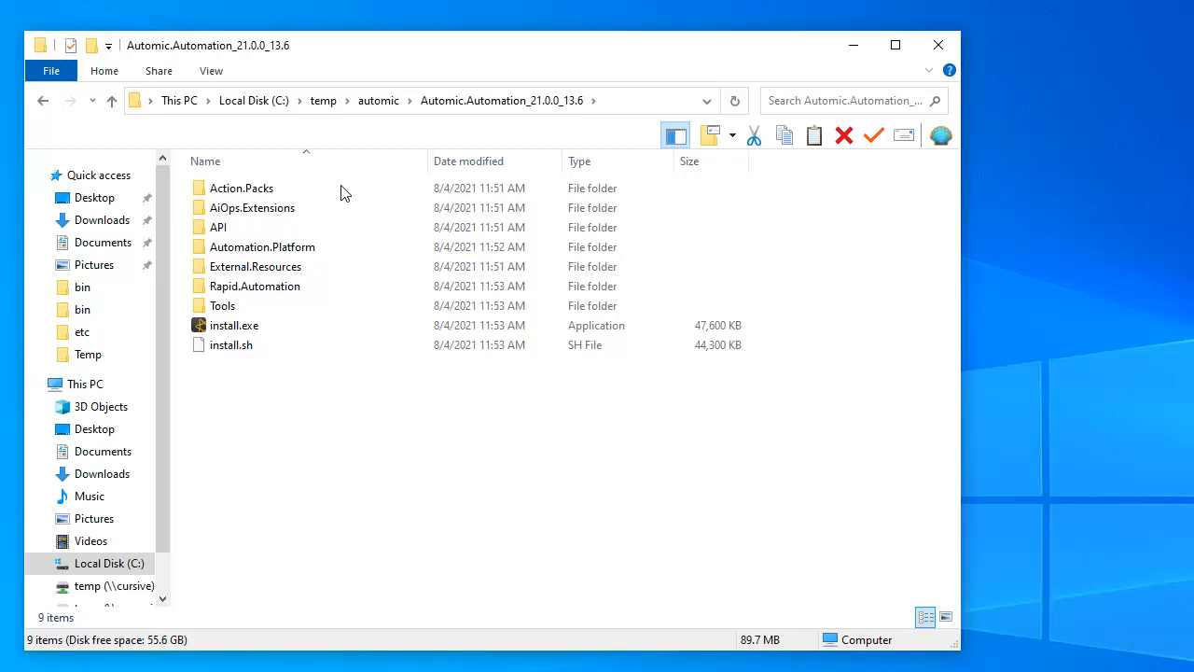
# Step: Launch SETUP.EXE from the Automation.Platform\Agents\TLS.Gateway\windows folder of the Automic installation package
pyautogui.doubleClick(238, 248)
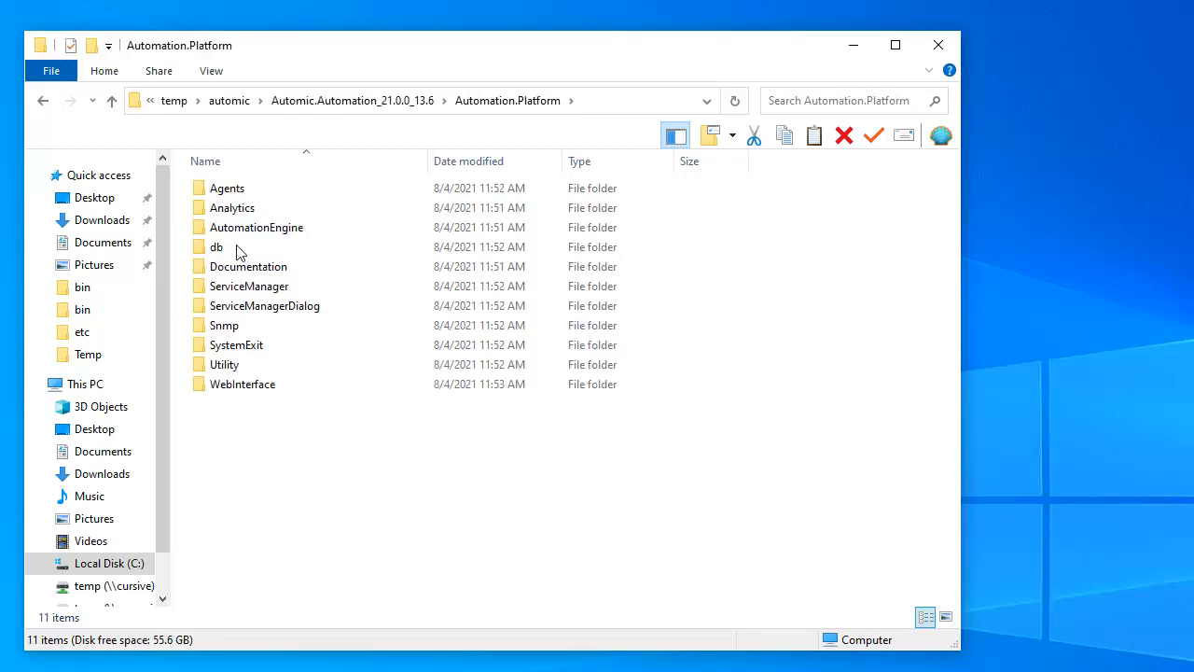
pyautogui.doubleClick(234, 190)
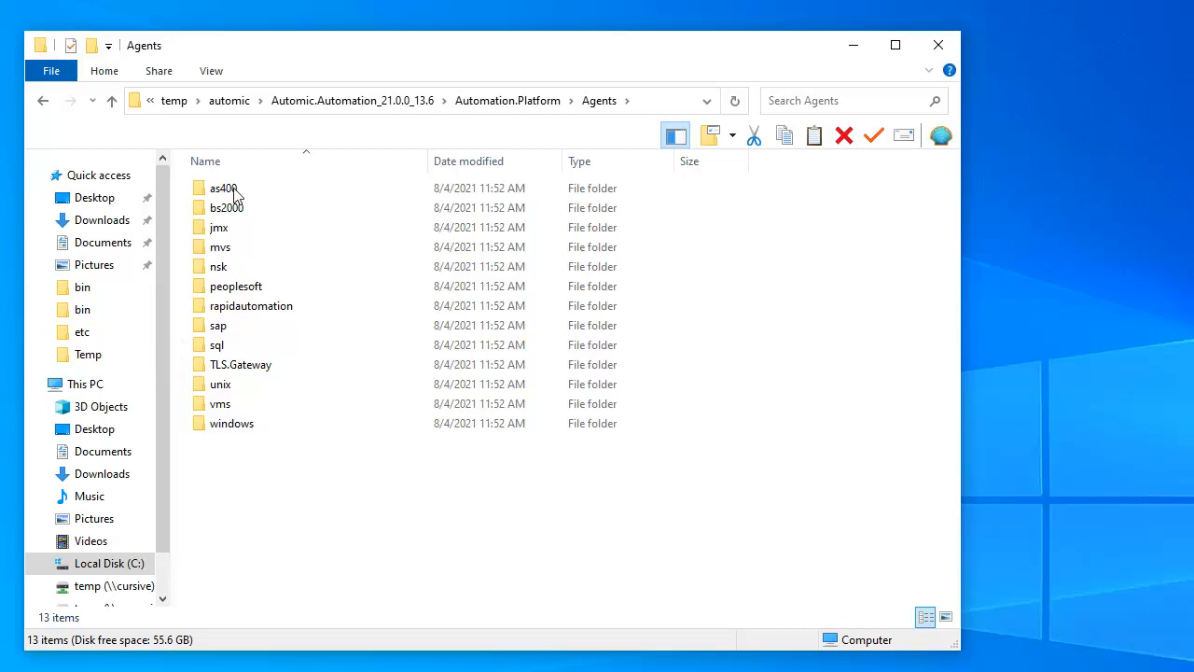
pyautogui.doubleClick(236, 365)
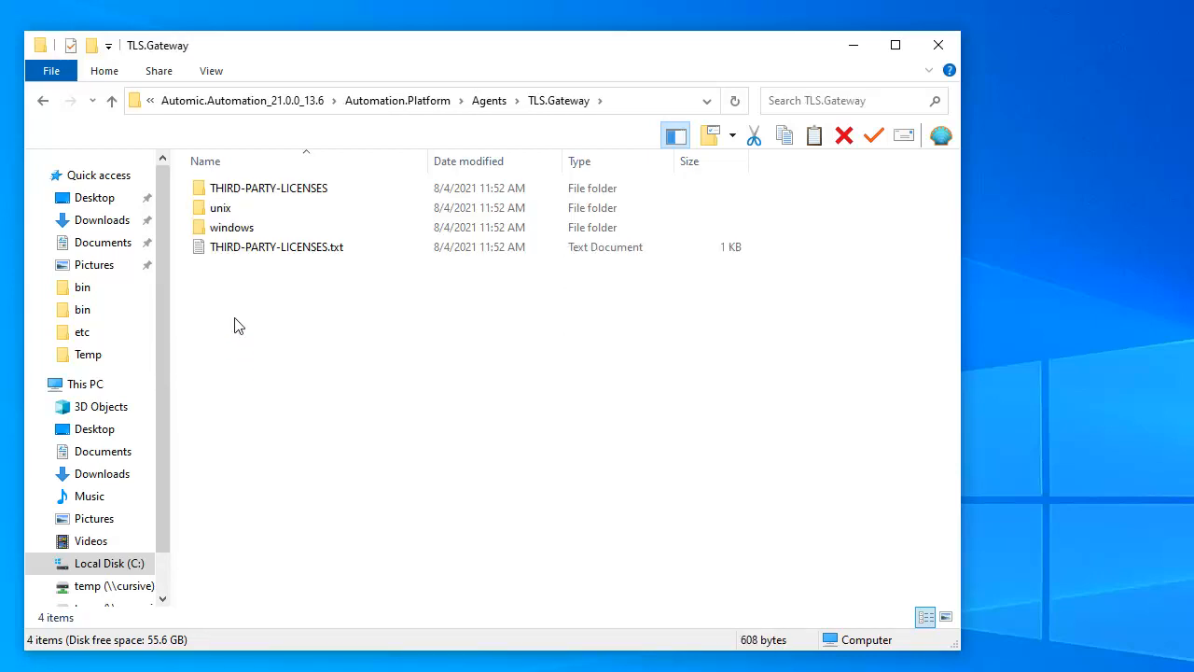
pyautogui.doubleClick(235, 228)
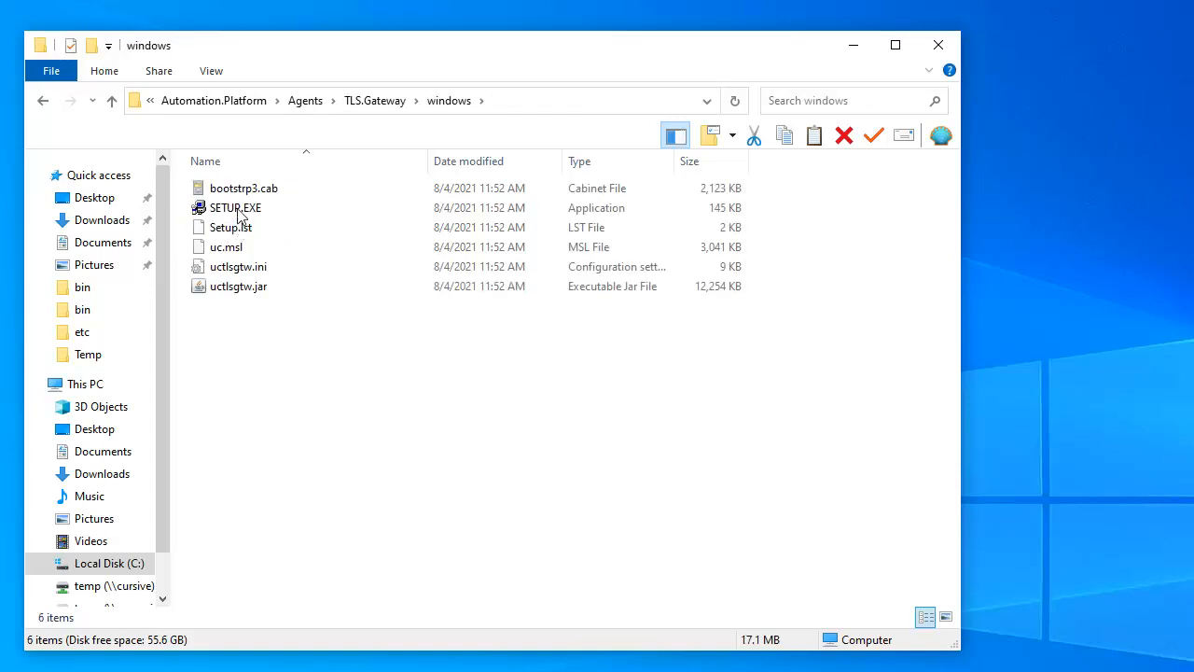
pyautogui.doubleClick(239, 209)
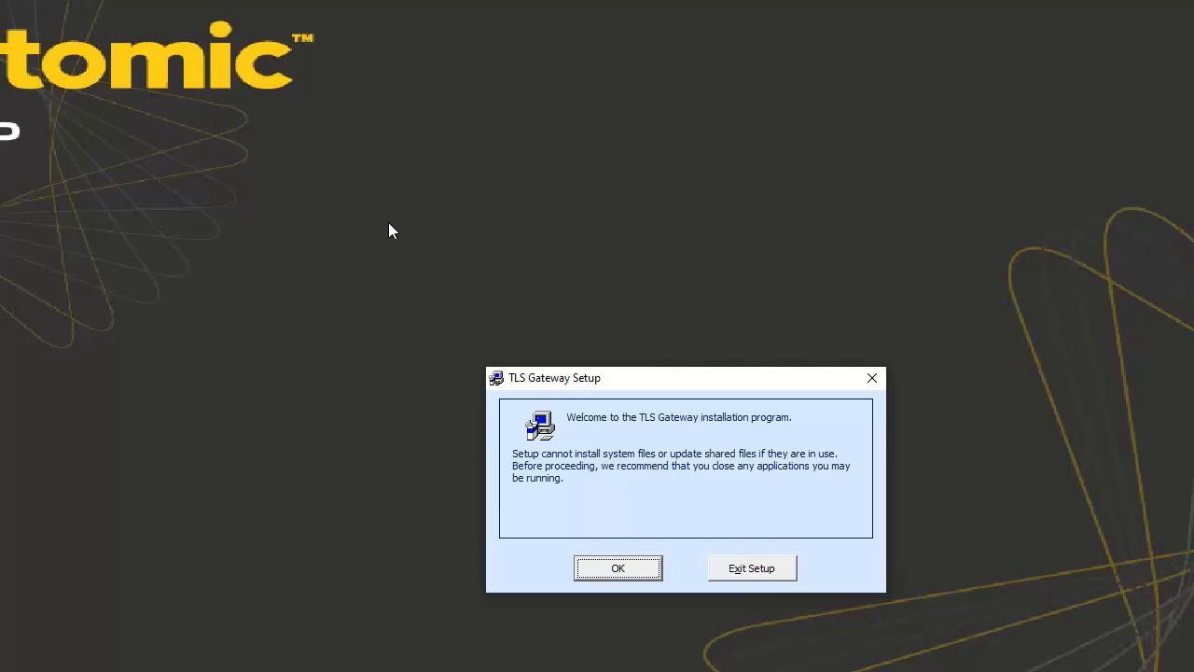
# Step: Install the TLS Gateway to C:\Automic\Agents\TLS.Gateway\bin\ using the Automic program group, and finish the setup
pyautogui.click(619, 568)
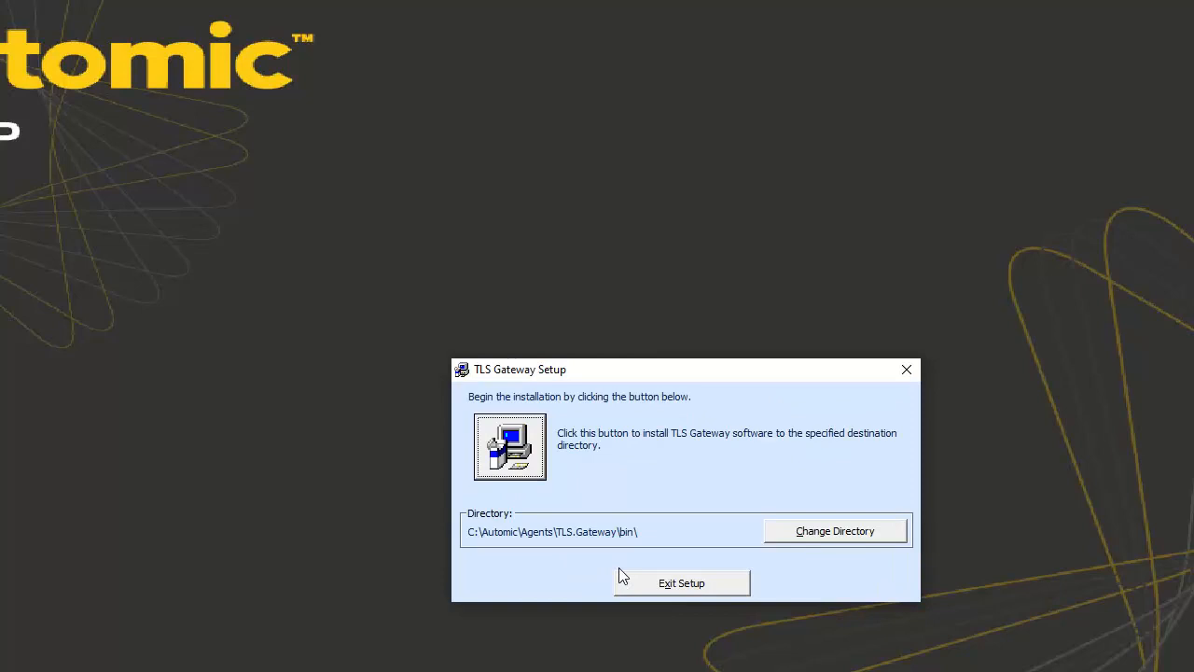
pyautogui.click(520, 450)
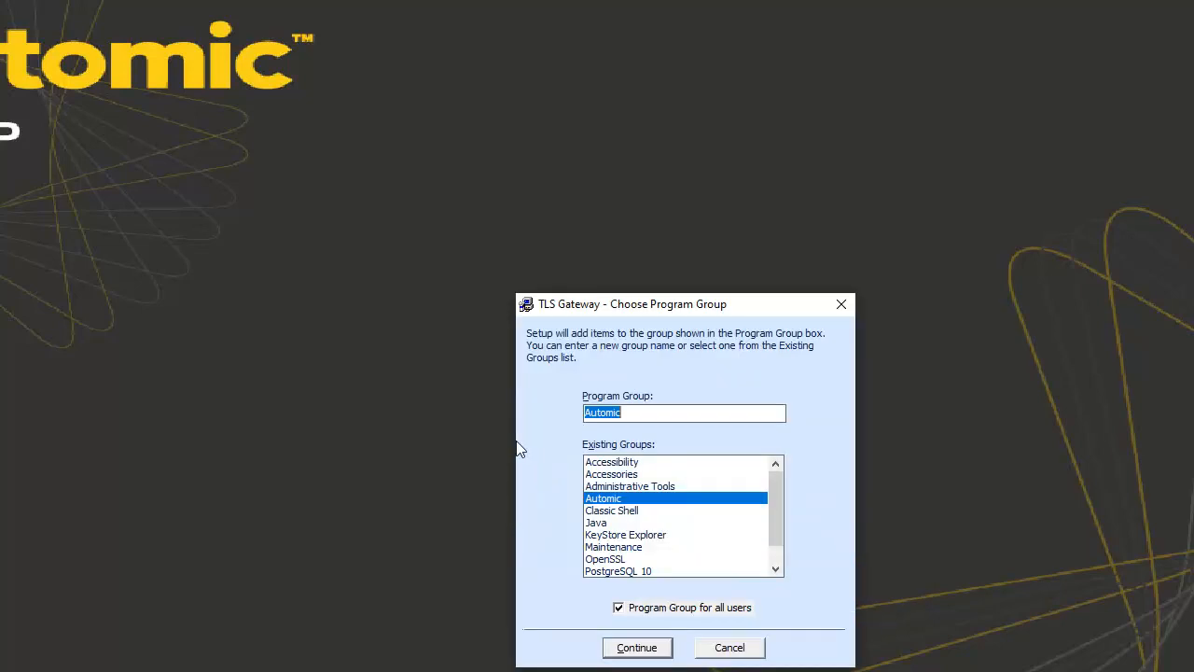
pyautogui.click(637, 647)
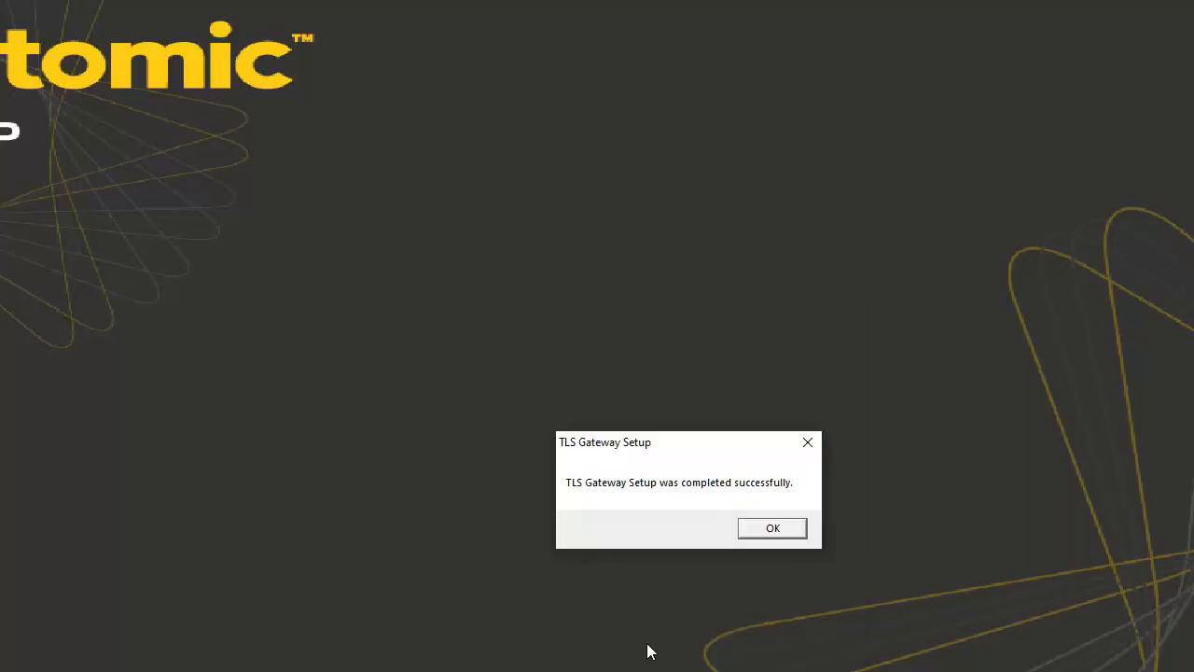
pyautogui.click(773, 530)
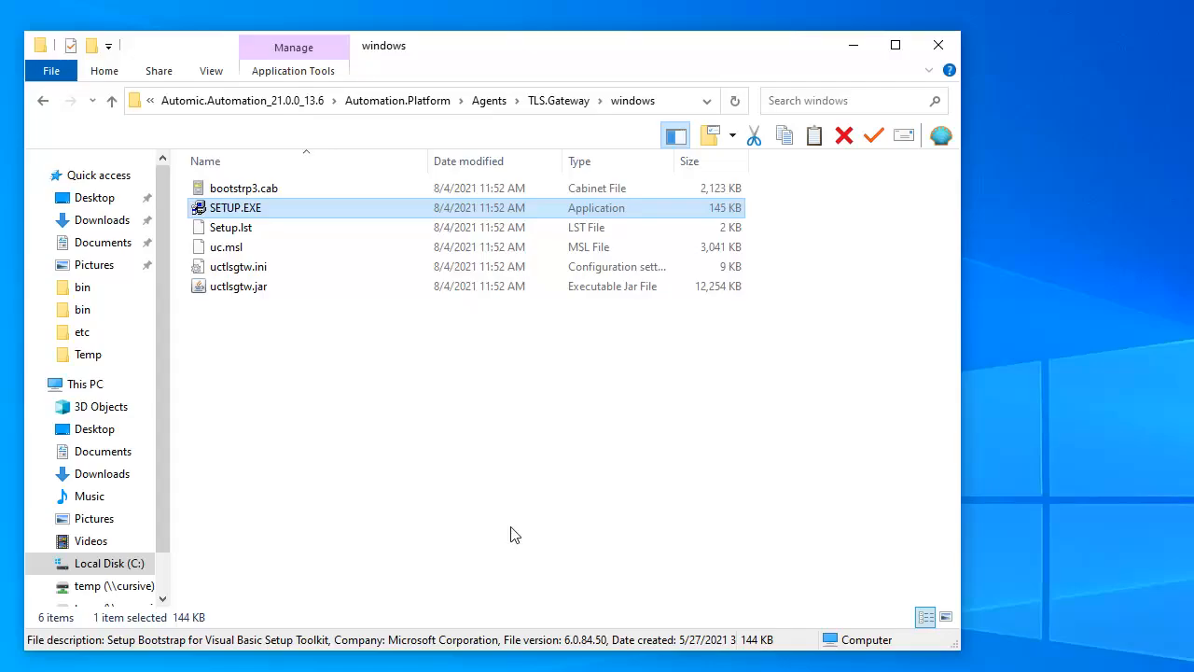
# Step: Open the installed TLS Gateway's bin folder under C:\automic\Agents\TLS.Gateway to examine its contents
pyautogui.click(110, 564)
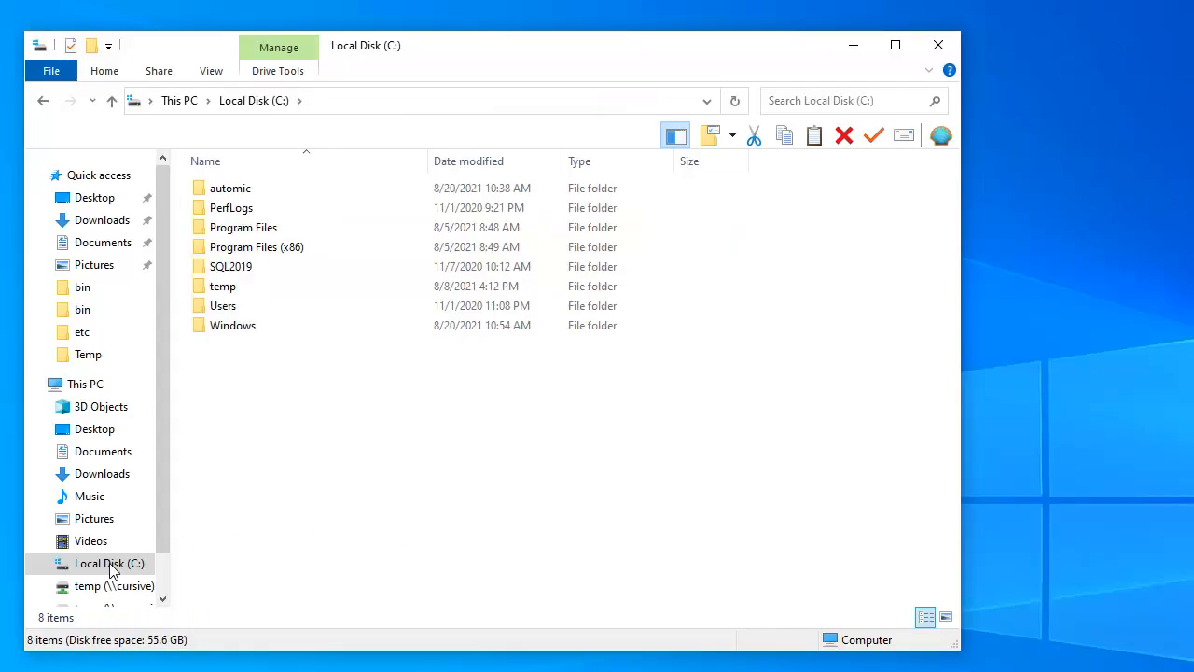
pyautogui.doubleClick(237, 189)
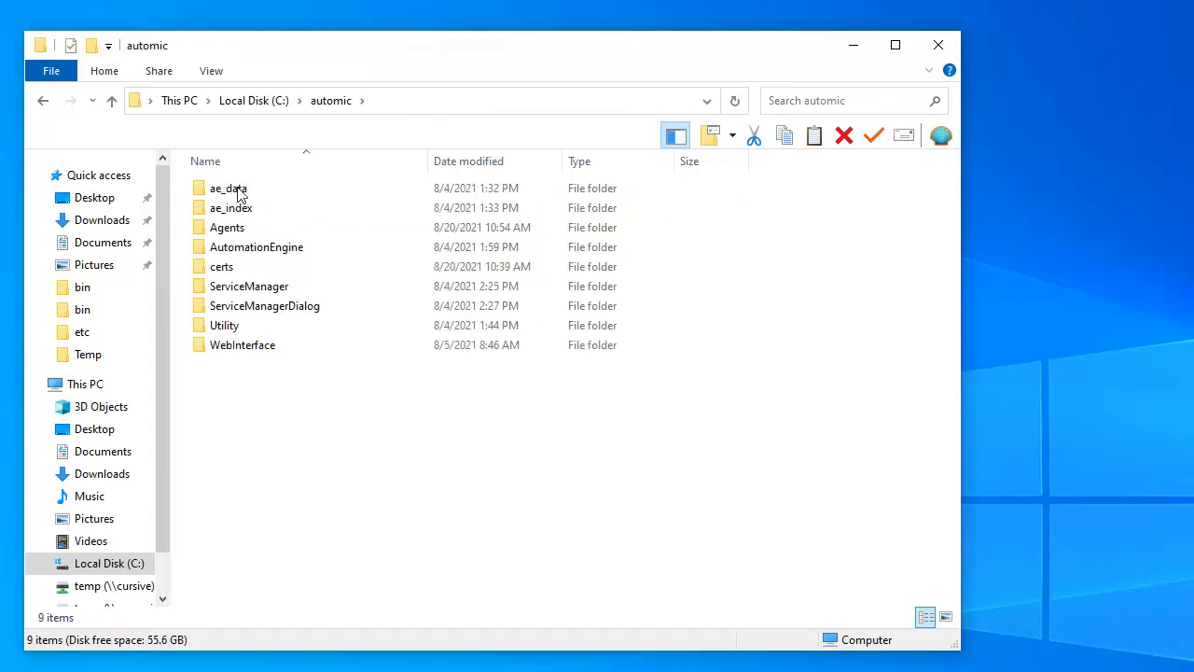
pyautogui.doubleClick(226, 229)
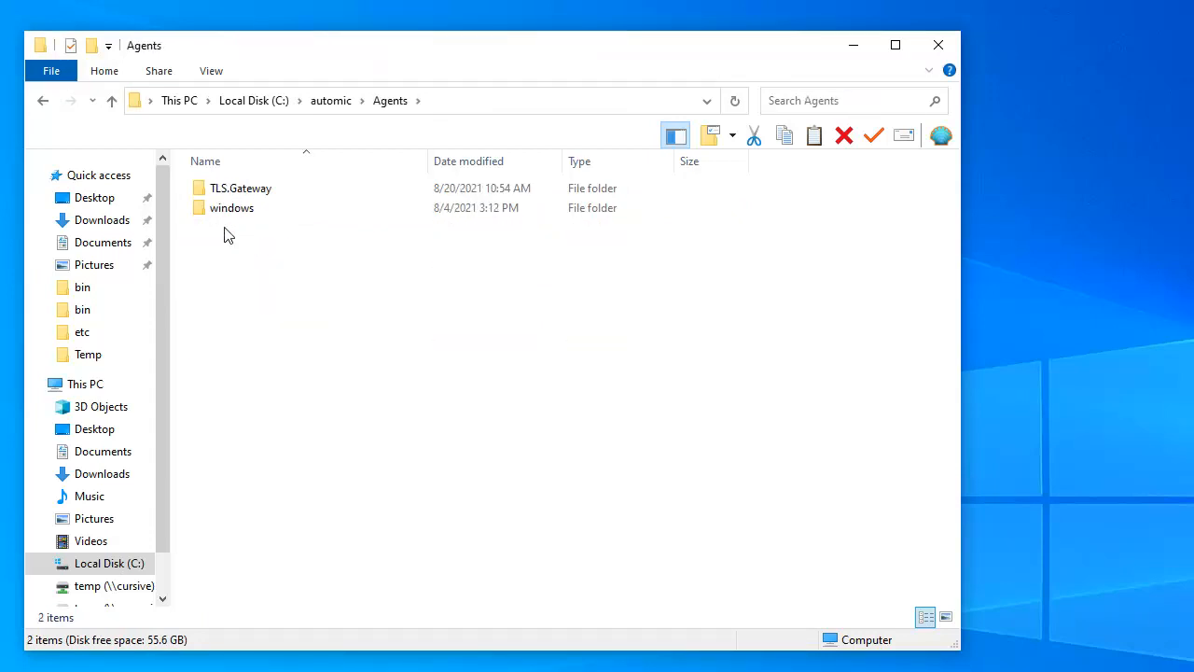
pyautogui.doubleClick(253, 190)
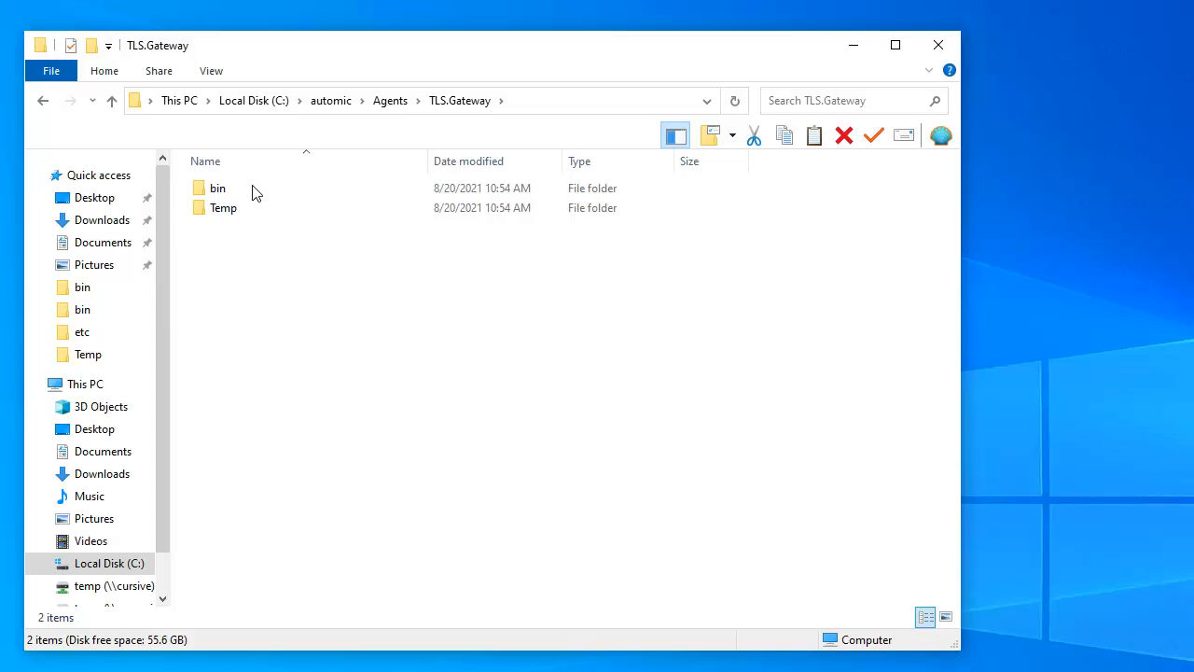
pyautogui.doubleClick(220, 190)
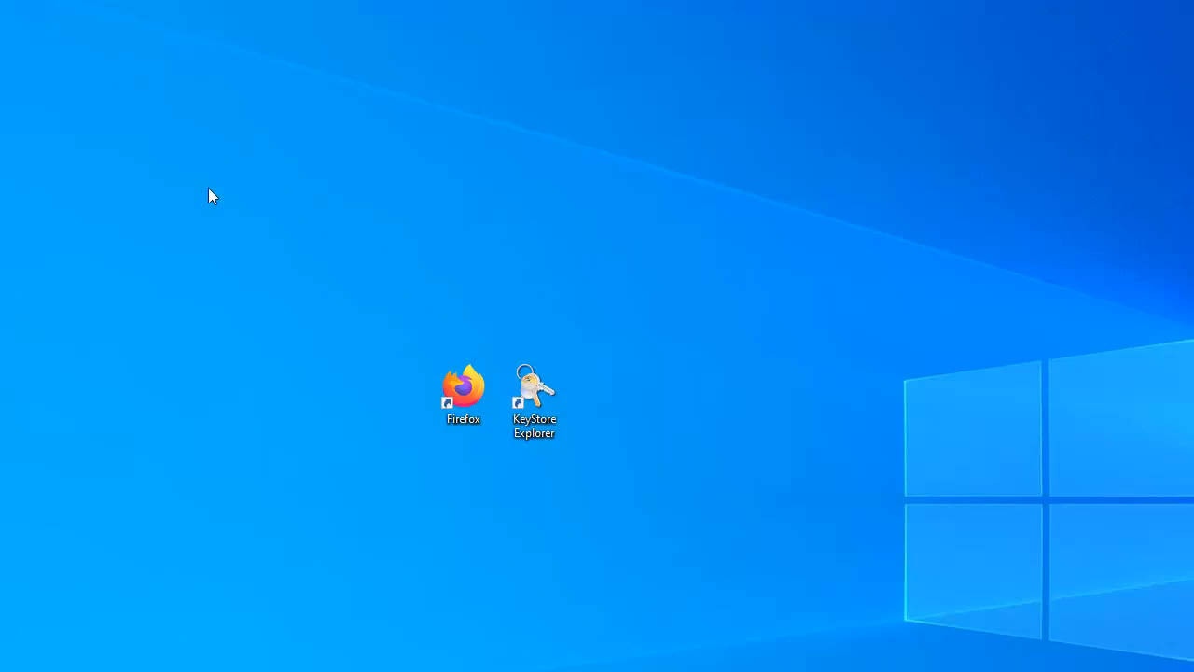
# Step: Switch to KeyStore Explorer and open the existing keystore aakeystore from C:\automic\AutomationEngine\bin
pyautogui.doubleClick(530, 386)
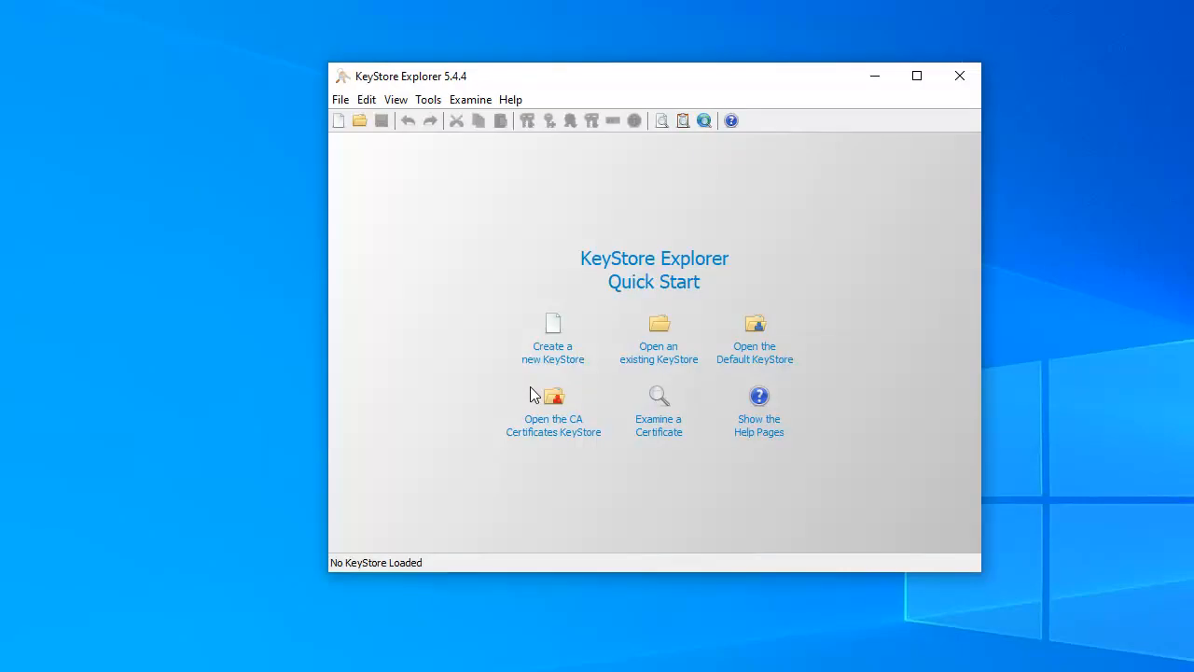
pyautogui.click(652, 325)
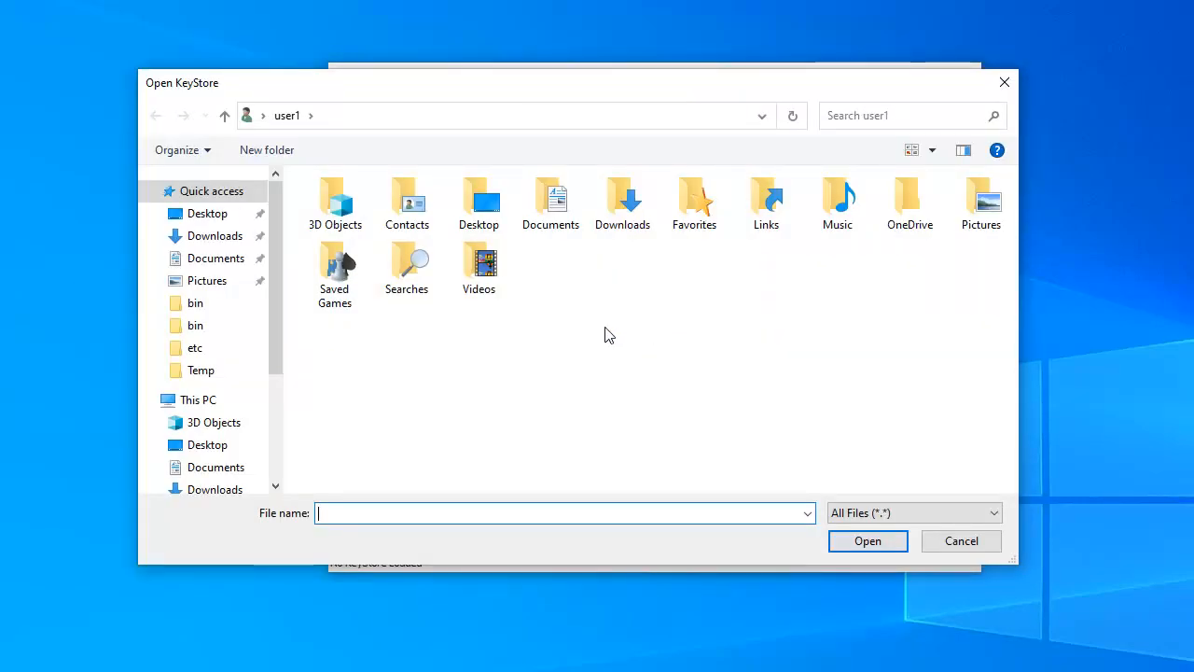
pyautogui.click(199, 402)
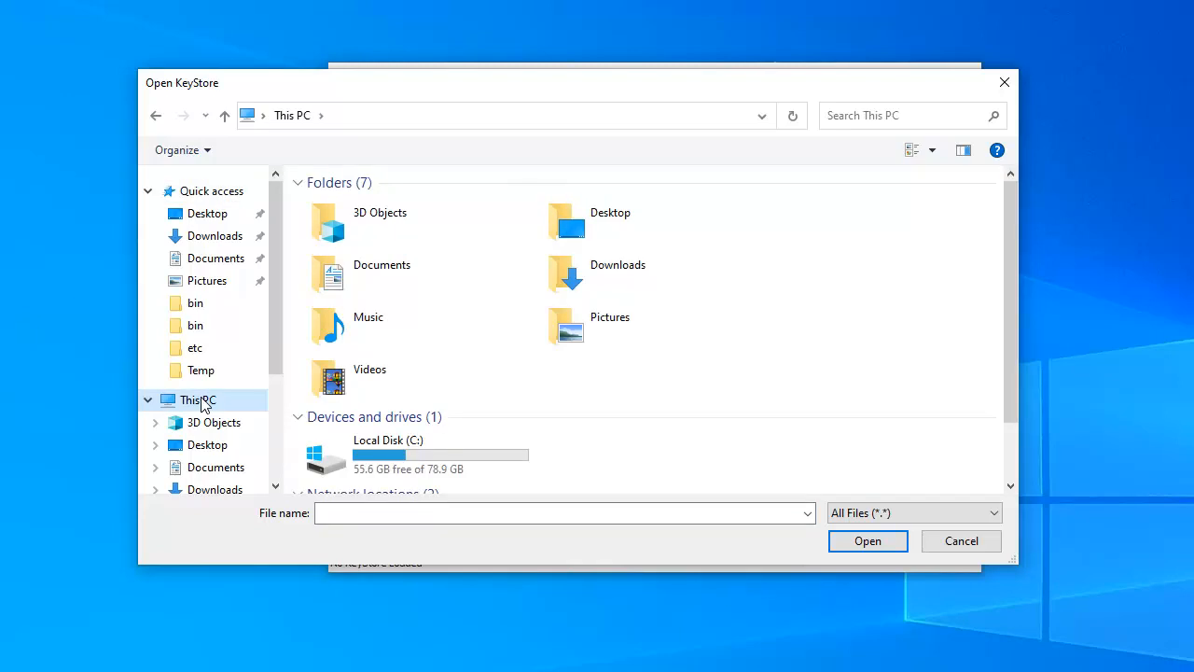
pyautogui.doubleClick(413, 457)
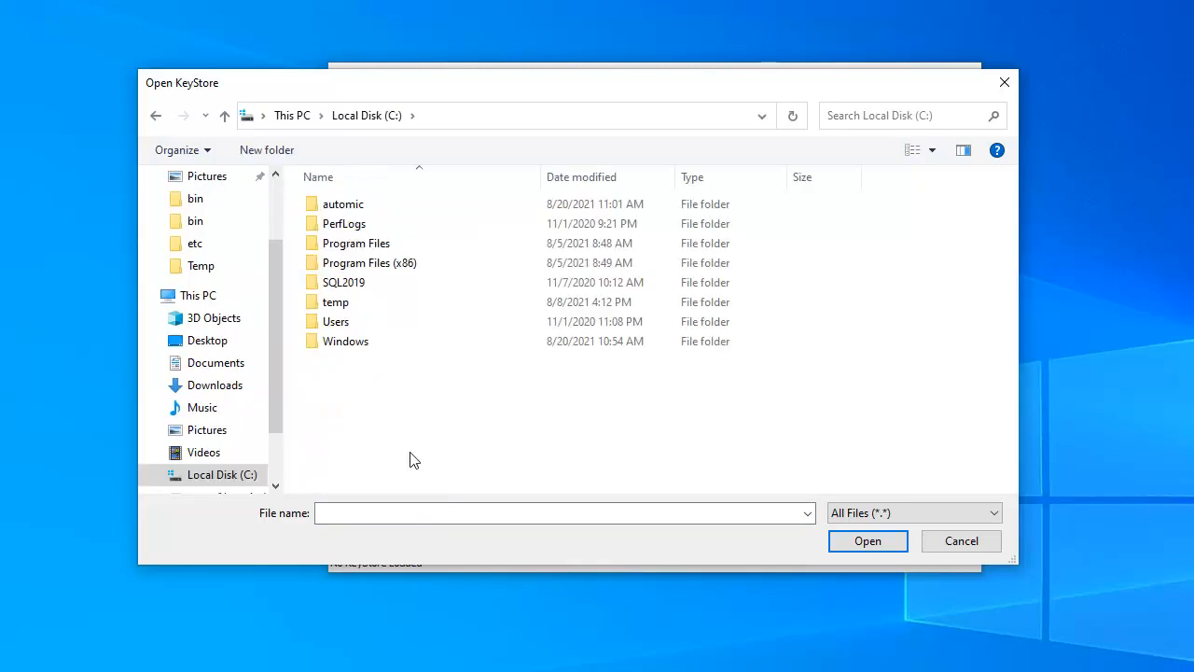
pyautogui.doubleClick(340, 206)
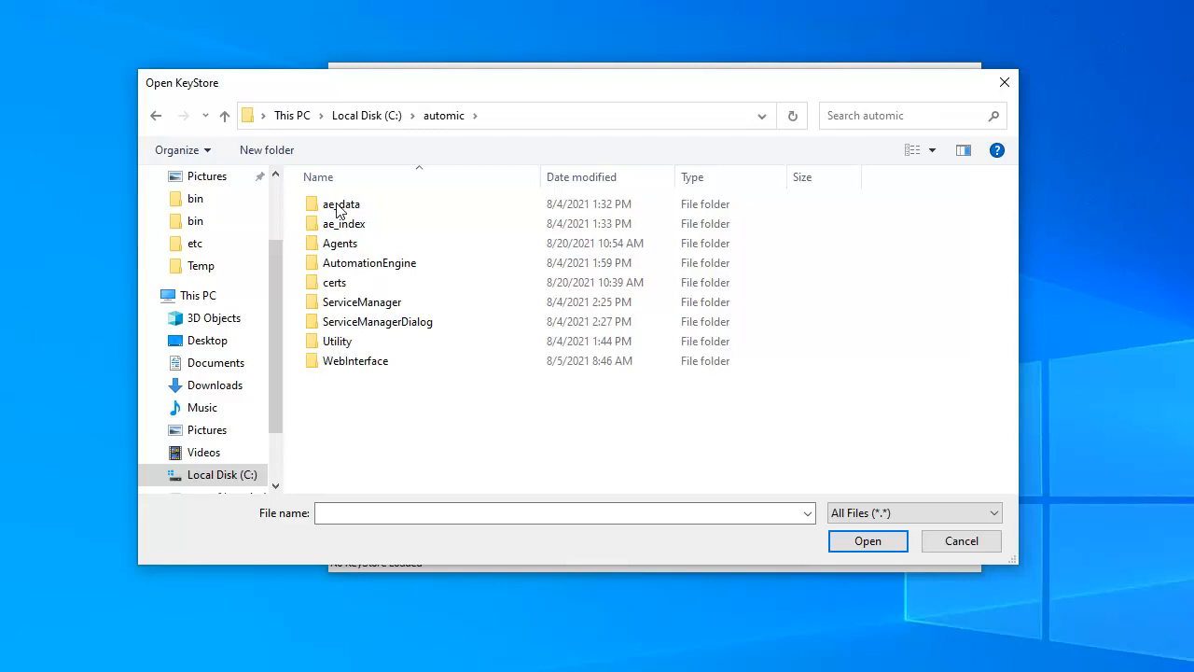
pyautogui.doubleClick(389, 264)
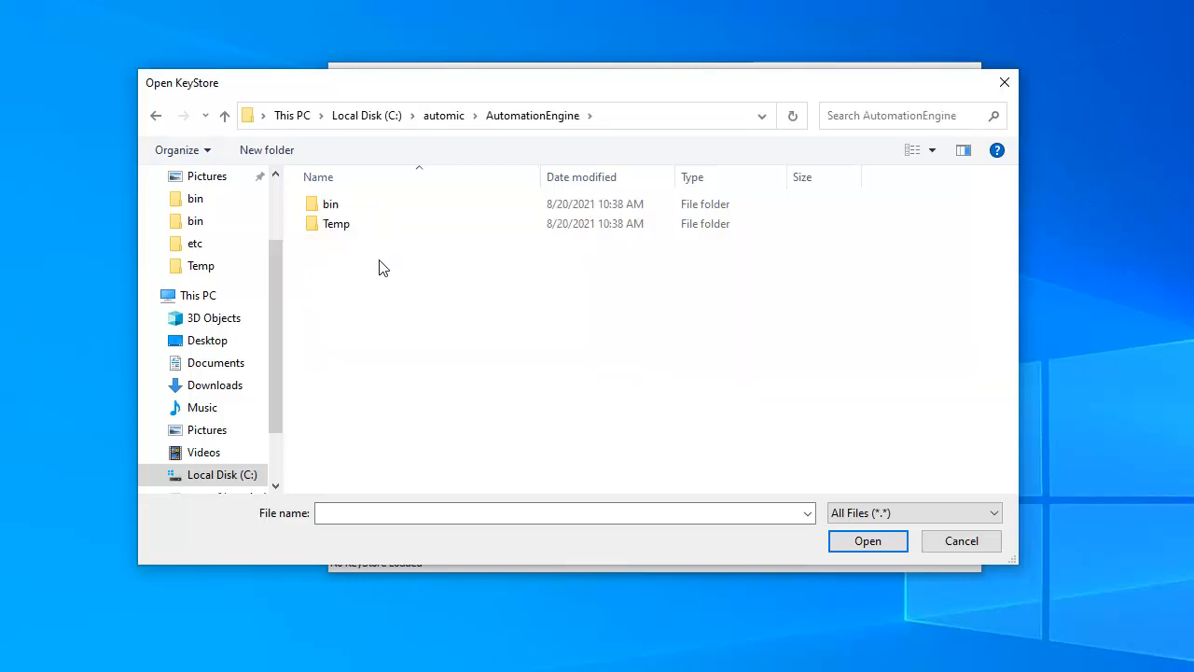
pyautogui.doubleClick(316, 203)
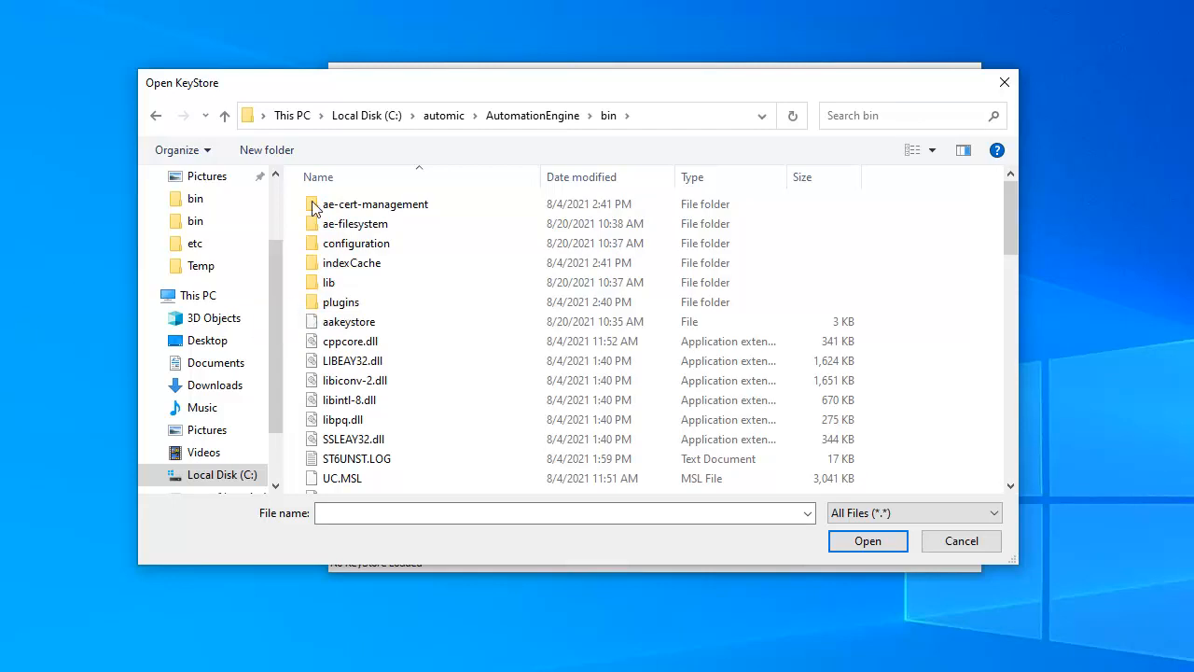
pyautogui.doubleClick(350, 321)
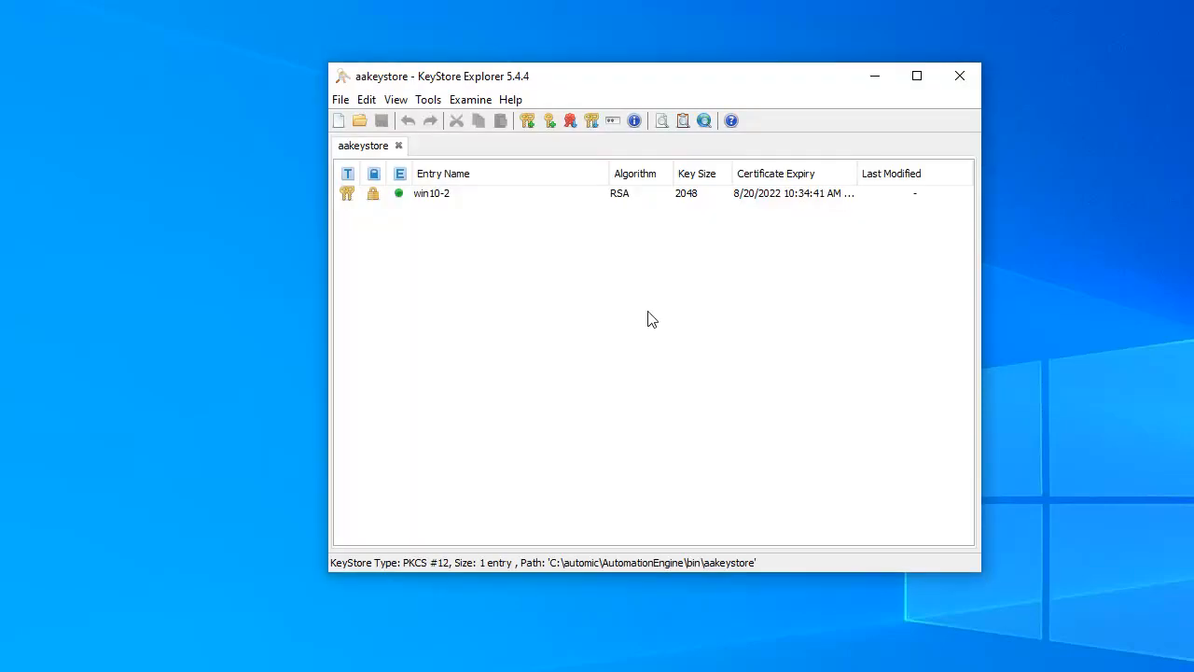
# Step: Open the certificate chain details of the win10-2 entry and start exporting its certificate
pyautogui.rightClick(427, 195)
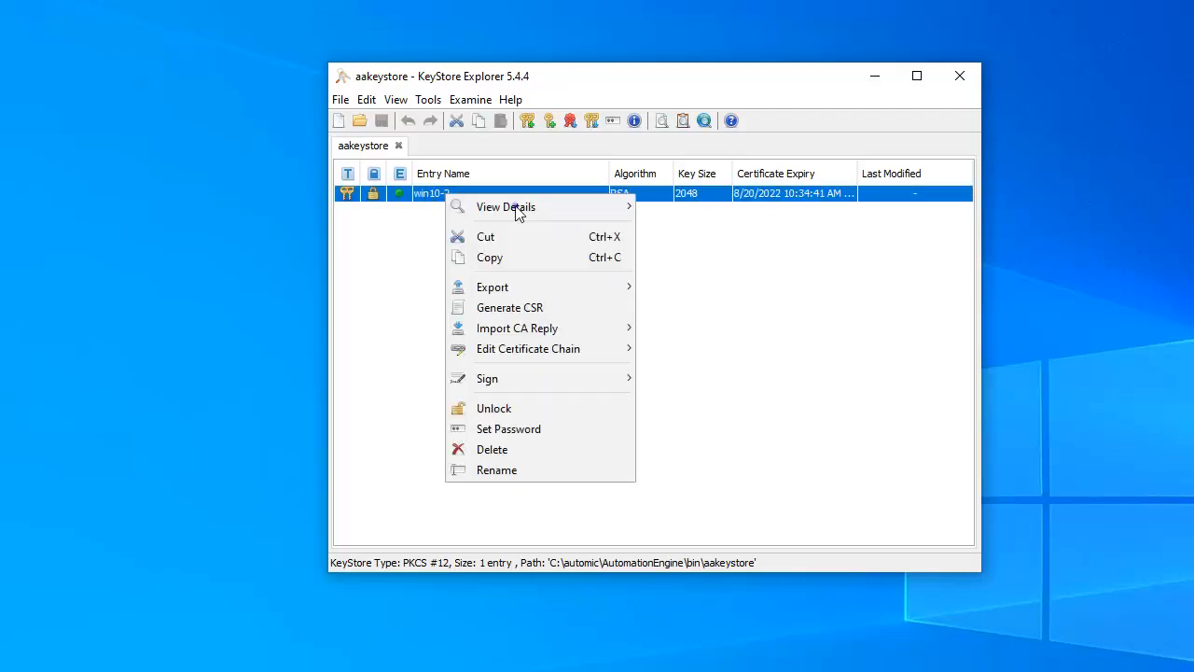
pyautogui.moveTo(518, 212)
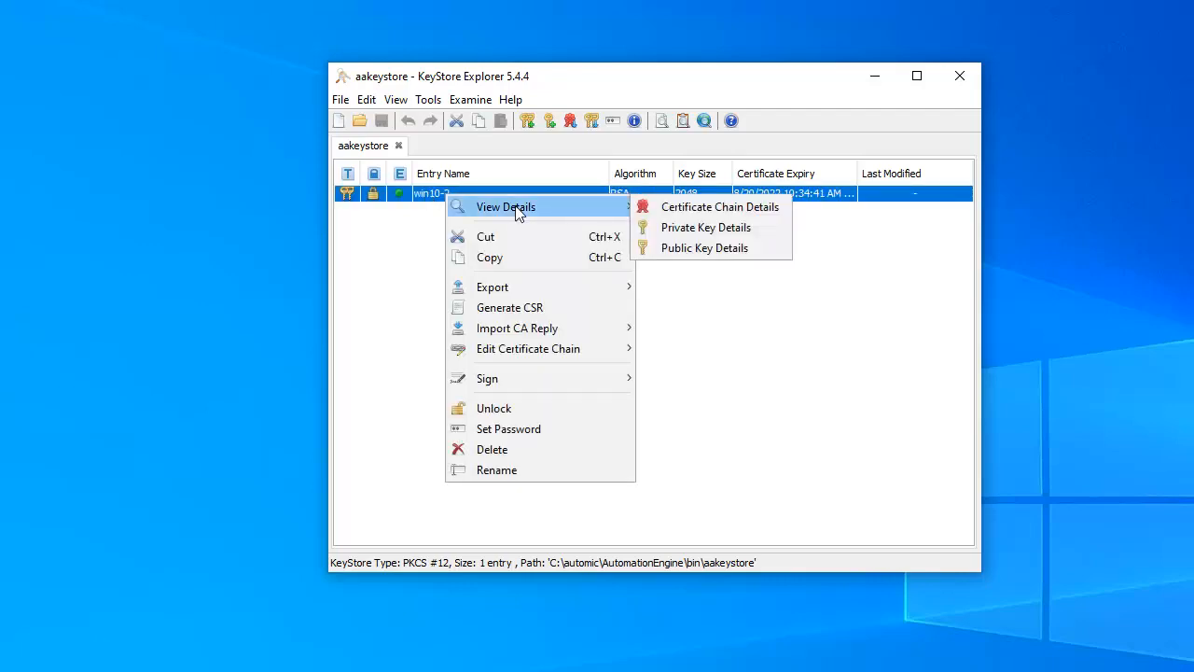
pyautogui.click(712, 208)
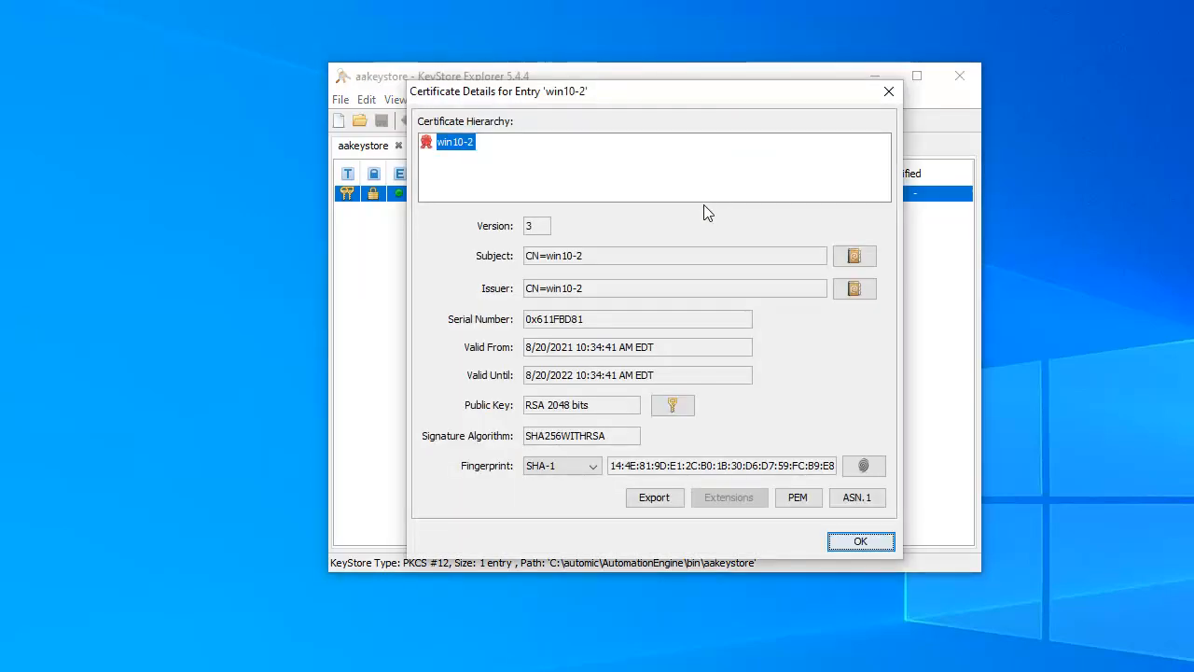
pyautogui.click(655, 497)
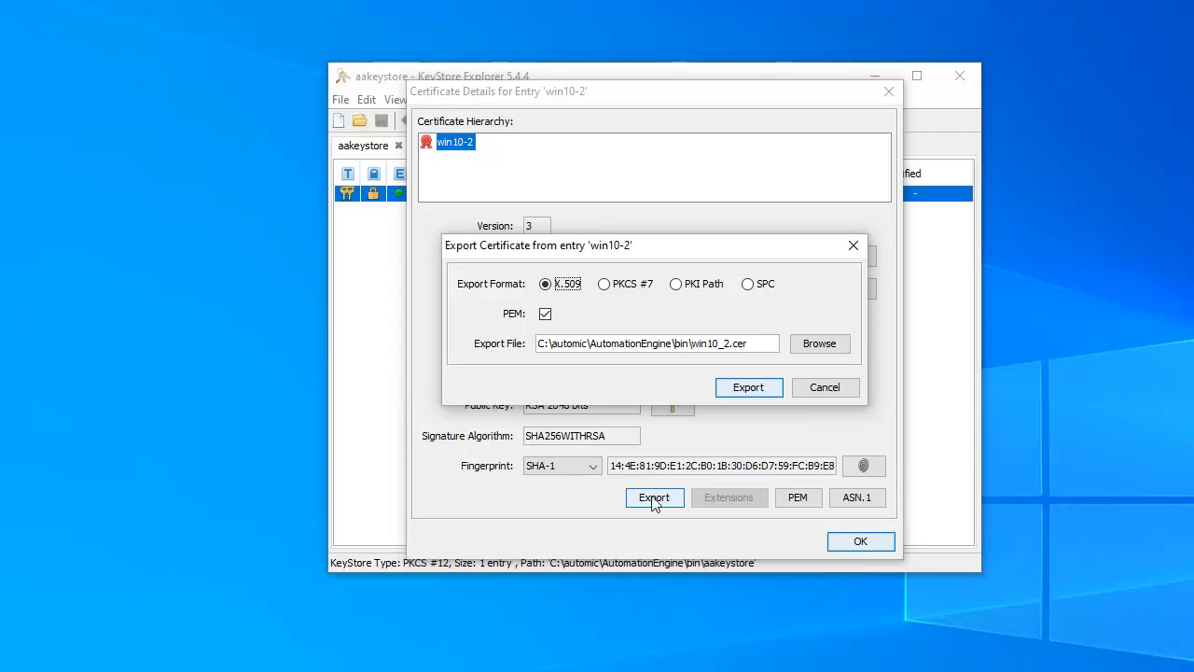
# Step: Browse for the certificate export location and go to the C:\automic\Agents\TLS.Gateway folder
pyautogui.click(812, 345)
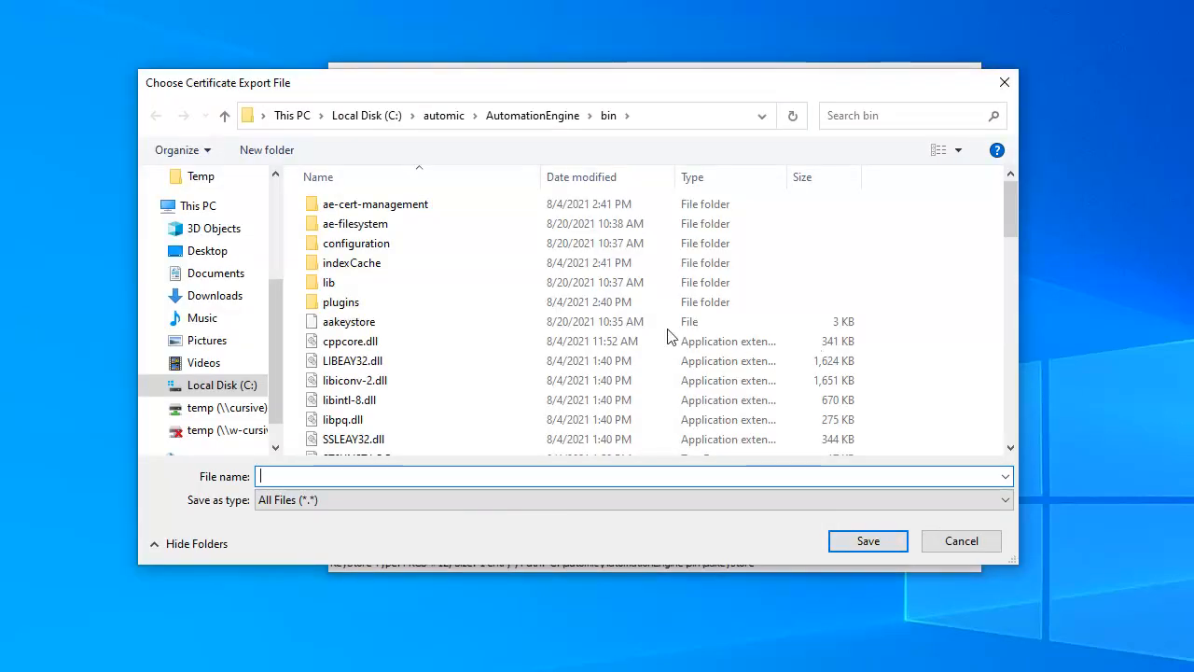
pyautogui.click(446, 116)
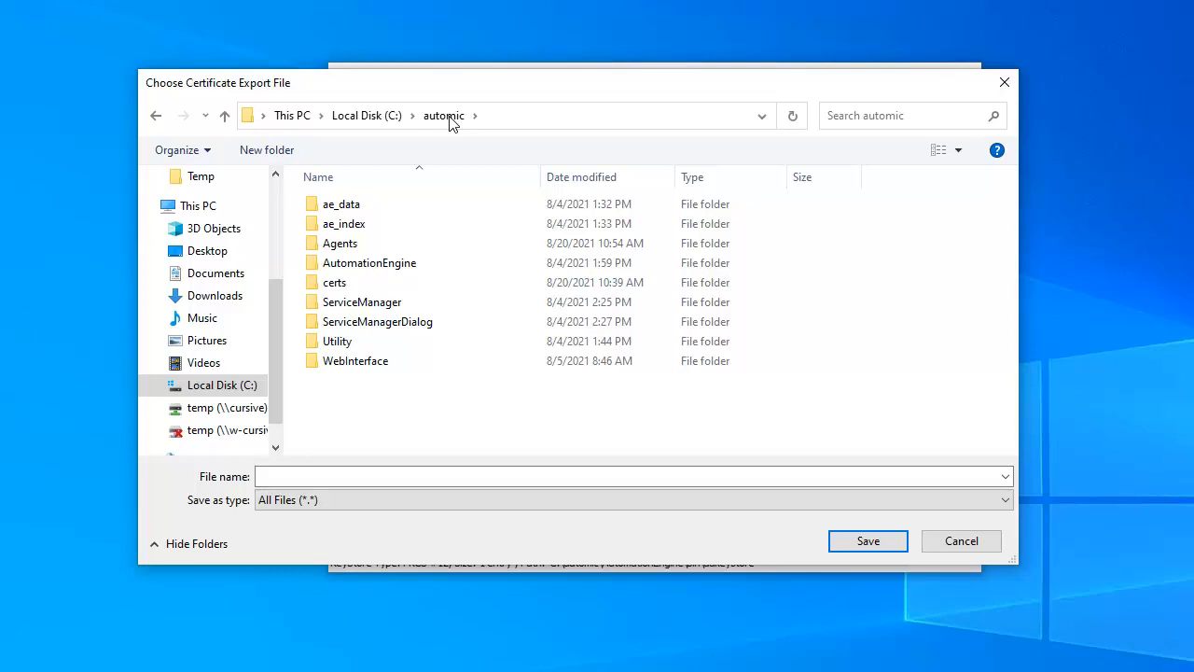
pyautogui.doubleClick(337, 242)
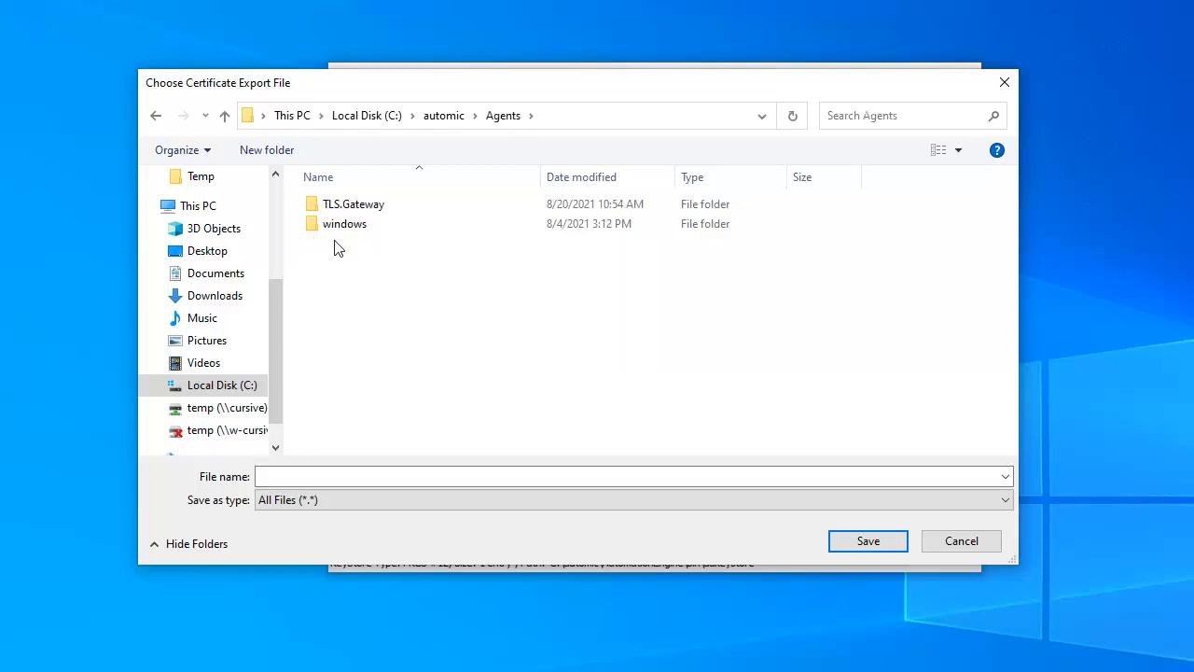
pyautogui.doubleClick(364, 206)
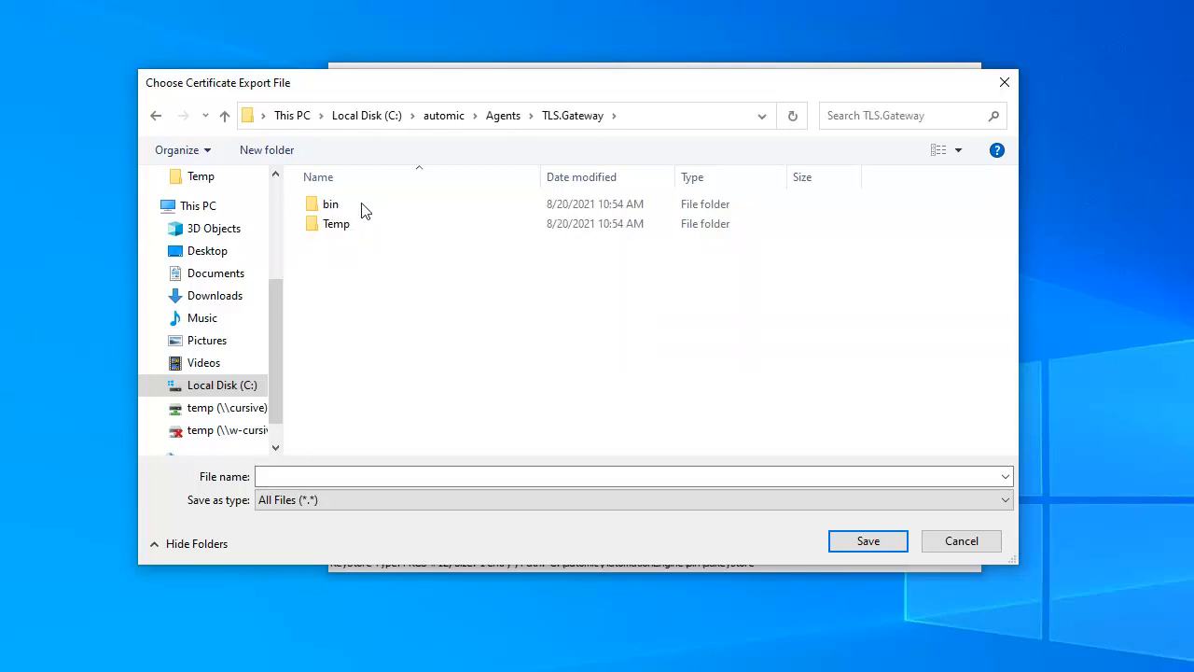
# Step: Create a folder named "certificate" inside TLS.Gateway and open it as the export destination
pyautogui.rightClick(364, 302)
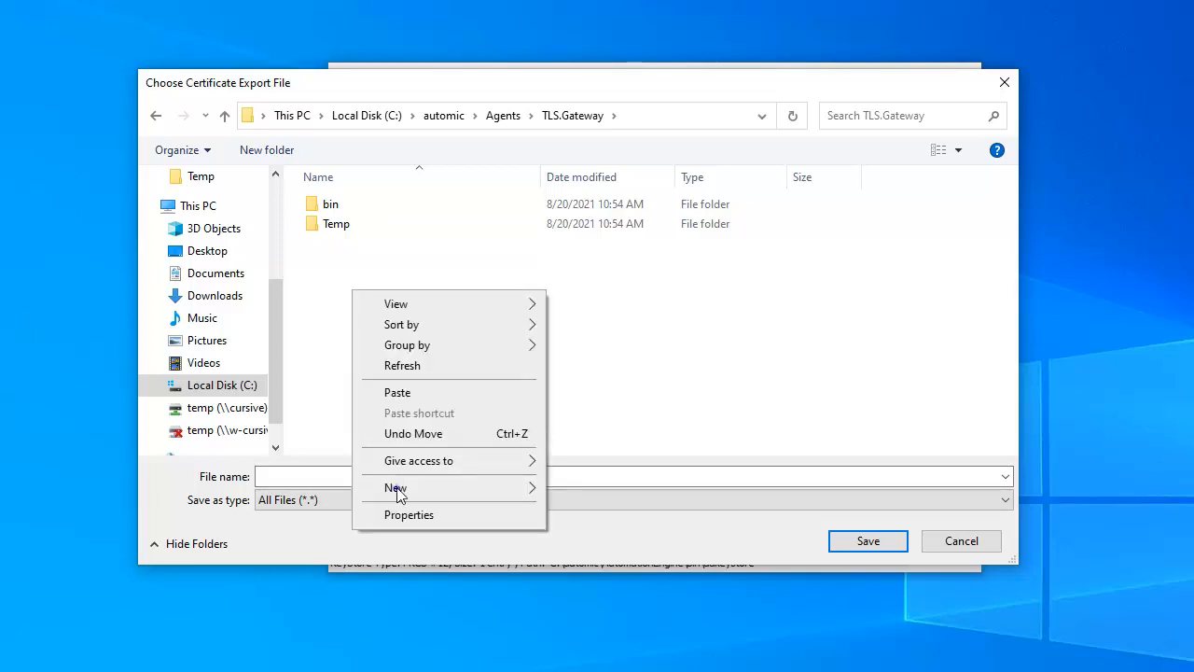
pyautogui.moveTo(396, 489)
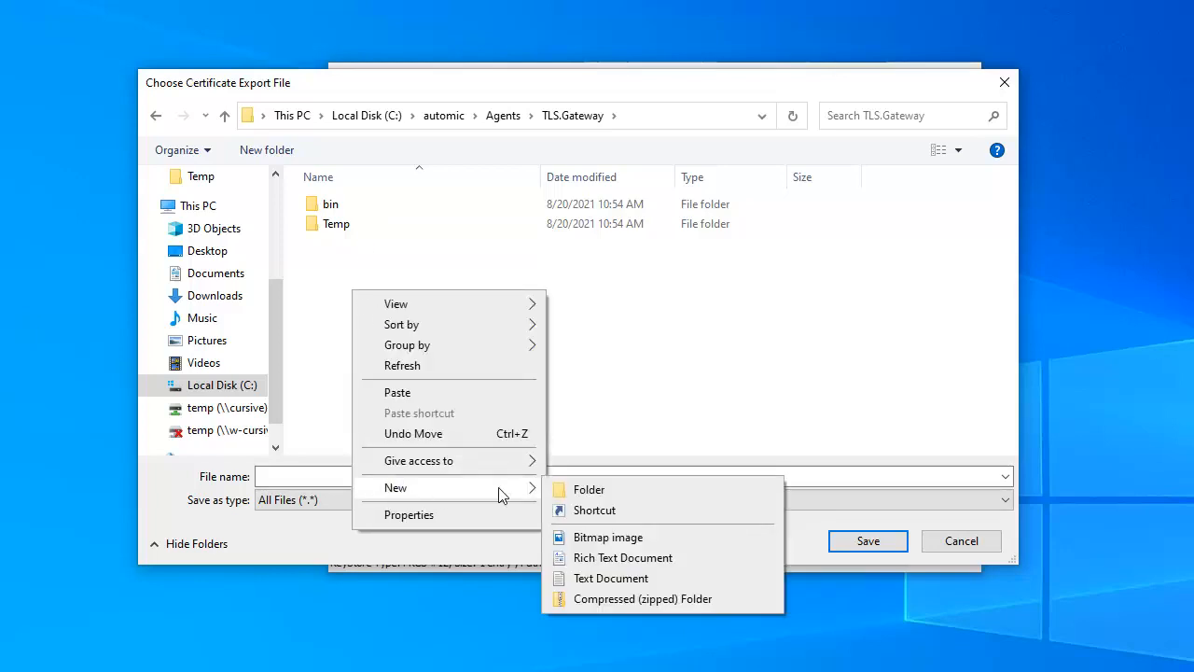
pyautogui.click(581, 489)
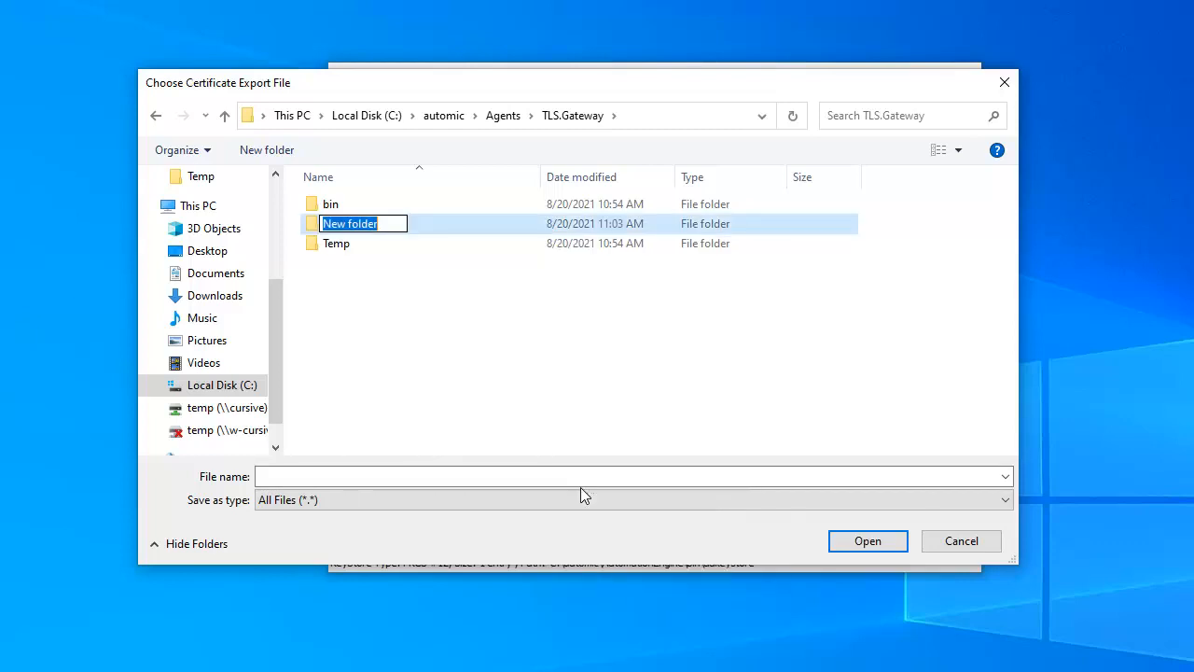
pyautogui.write('certificate')
pyautogui.press('Return')
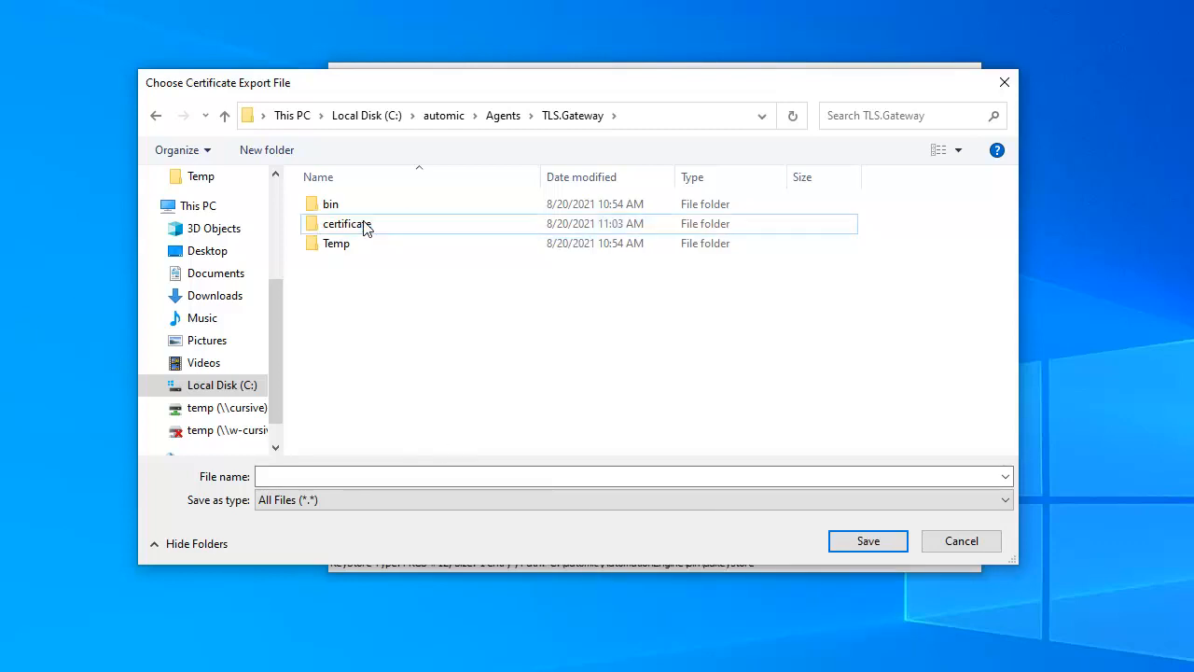
pyautogui.doubleClick(338, 233)
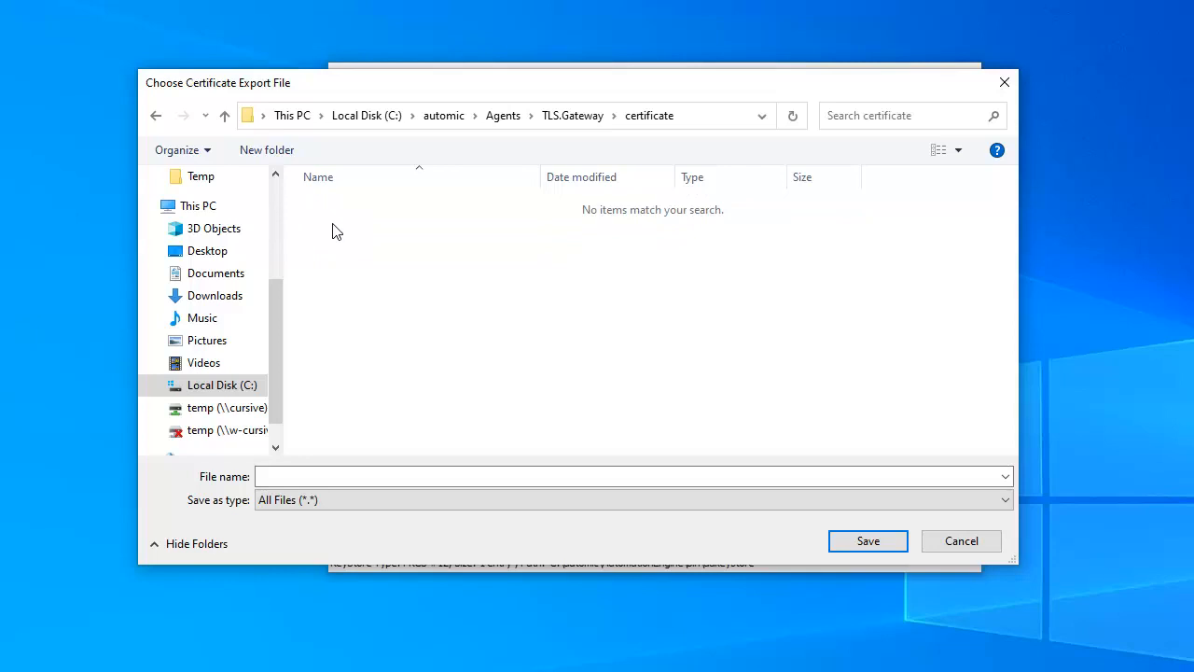
# Step: Name the export file gateway_cert, export the win10-2 certificate in X.509 PEM format, and close the certificate details
pyautogui.click(279, 477)
pyautogui.write('gateway_cert')
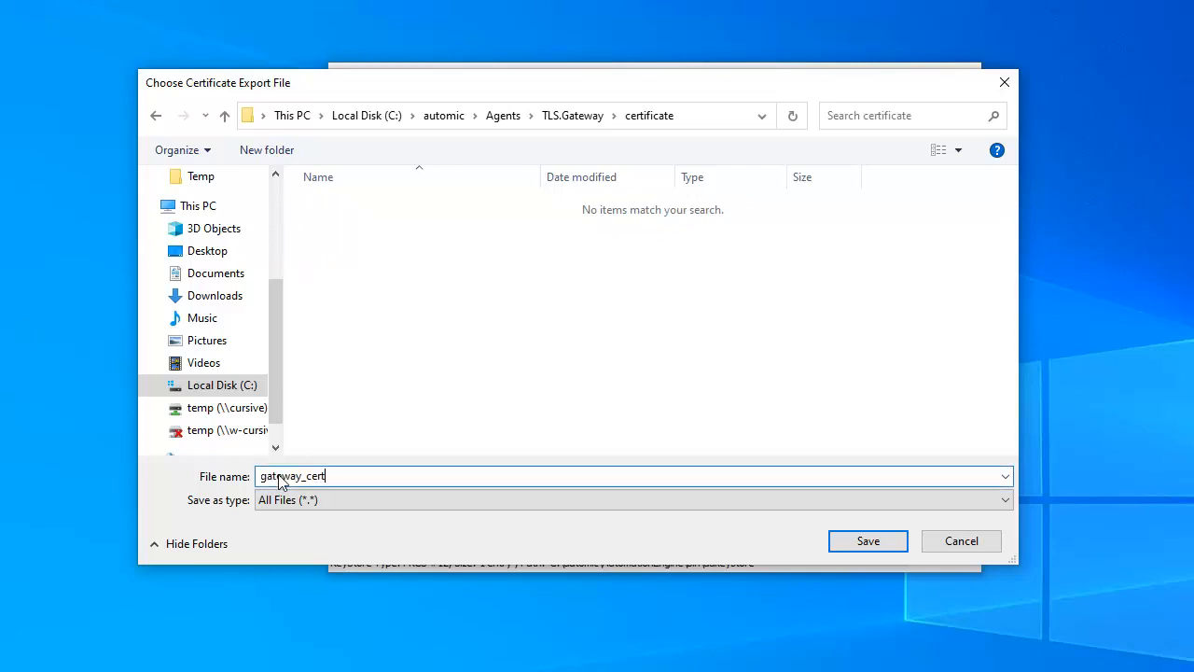
pyautogui.click(852, 539)
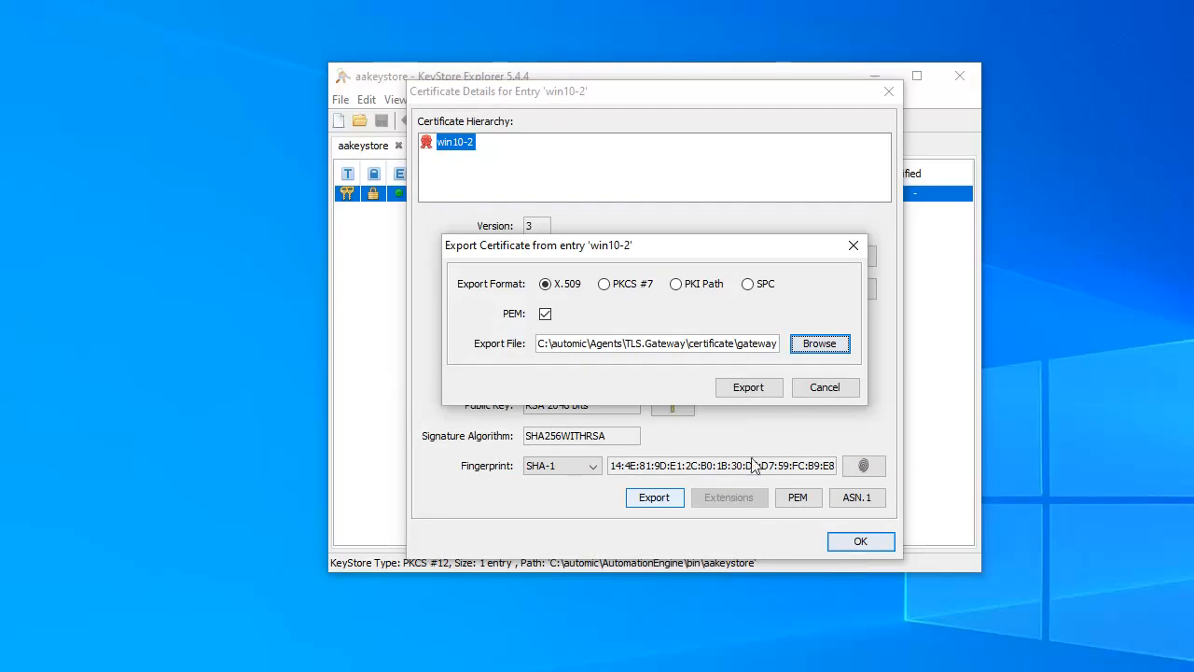
pyautogui.click(745, 386)
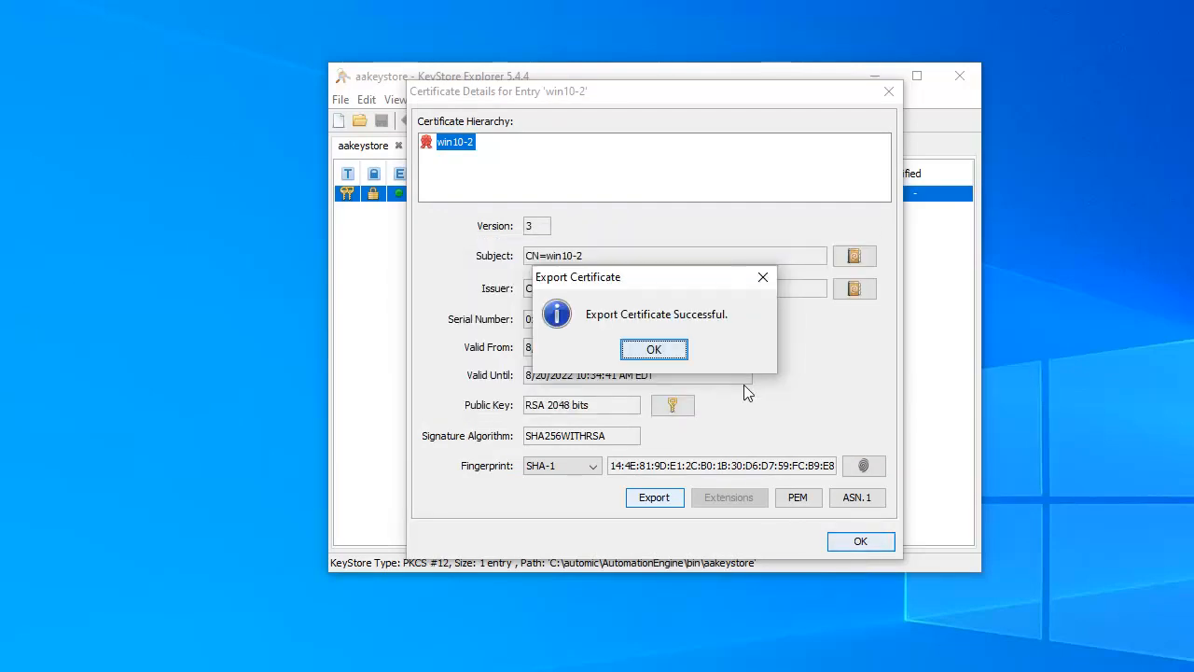
pyautogui.click(648, 349)
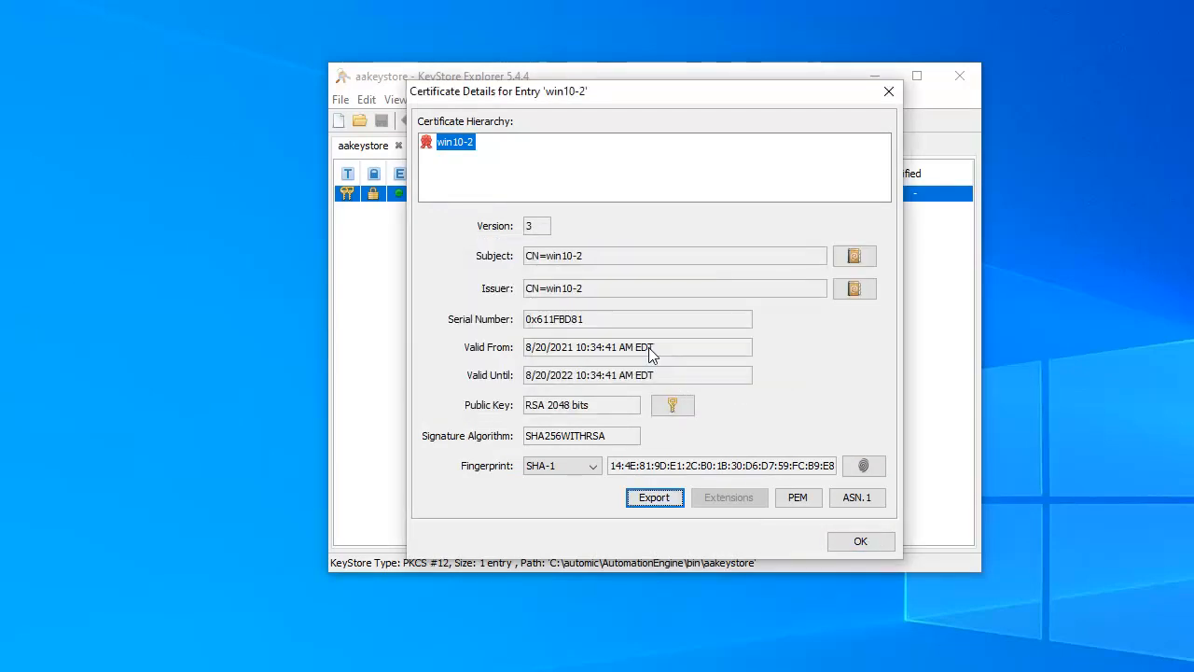
pyautogui.click(860, 542)
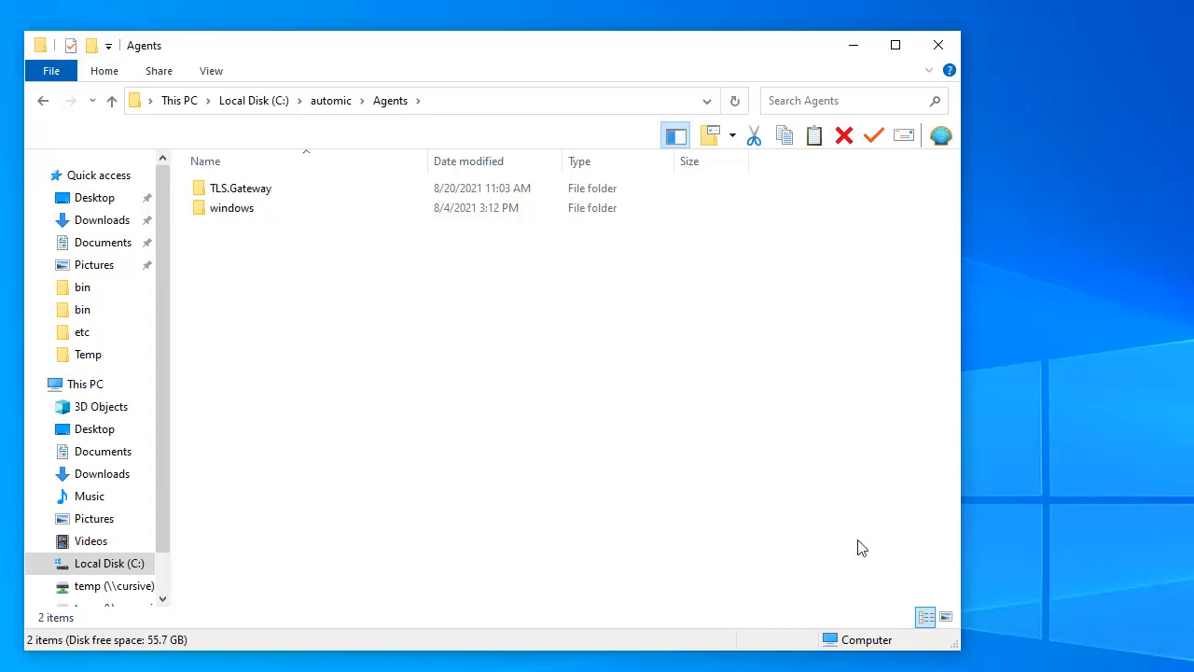
# Step: In File Explorer, go from the Agents folder to TLS.Gateway\bin and open uctlsgtw.ini for editing
pyautogui.doubleClick(235, 192)
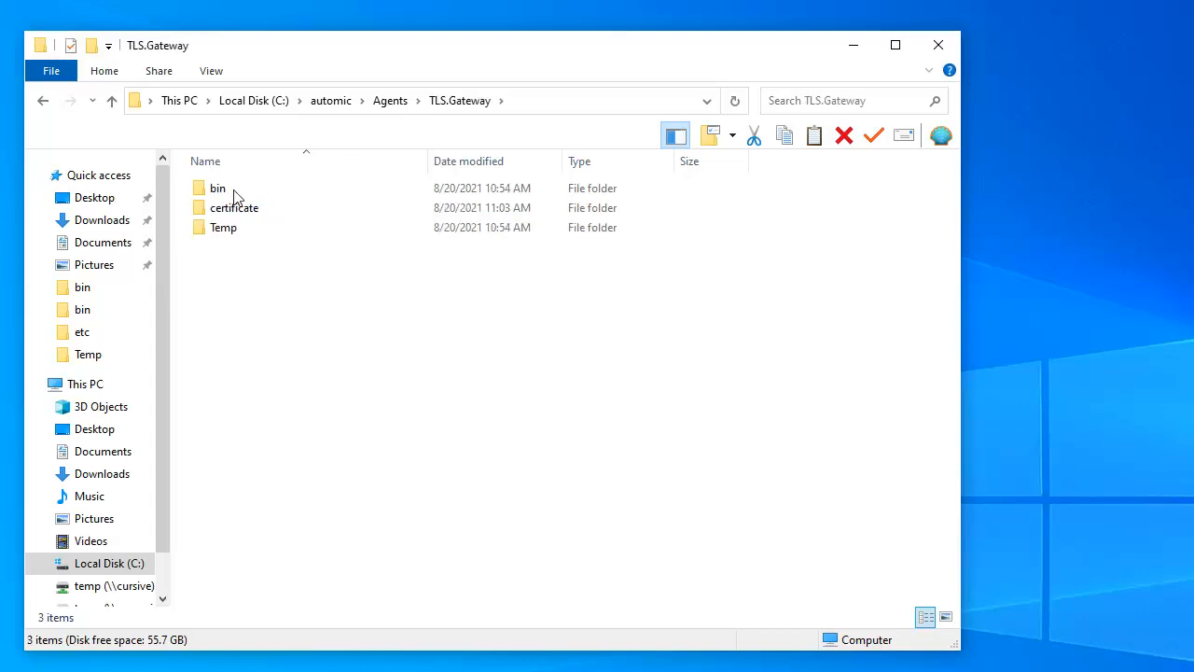
pyautogui.doubleClick(205, 189)
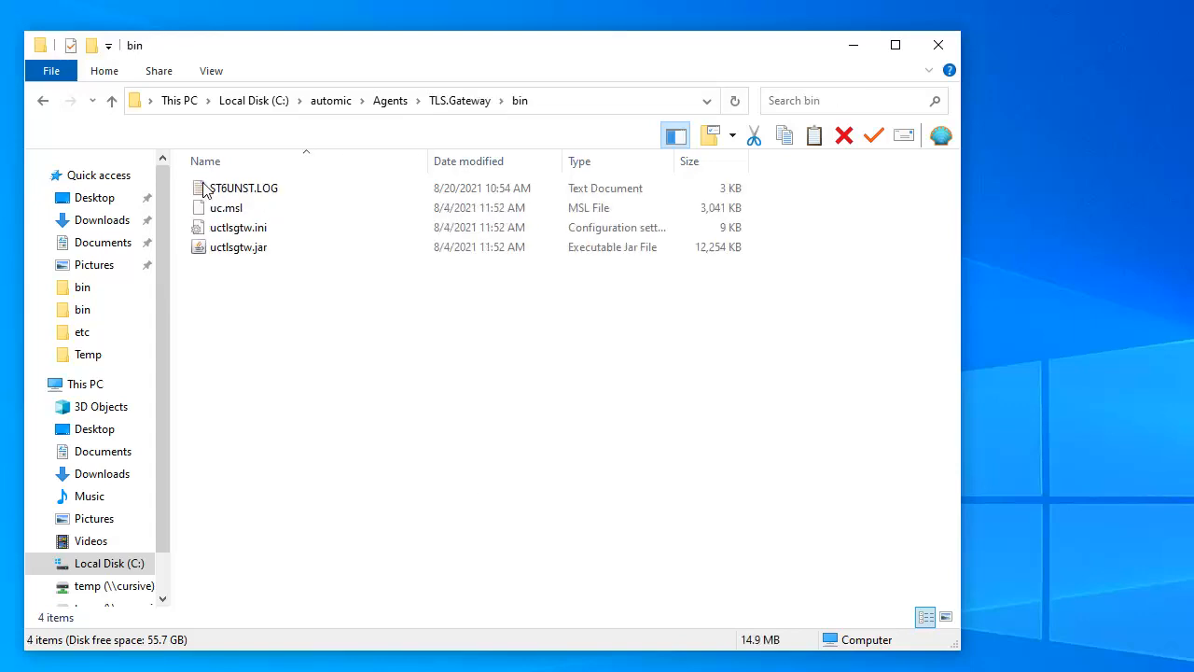
pyautogui.rightClick(250, 231)
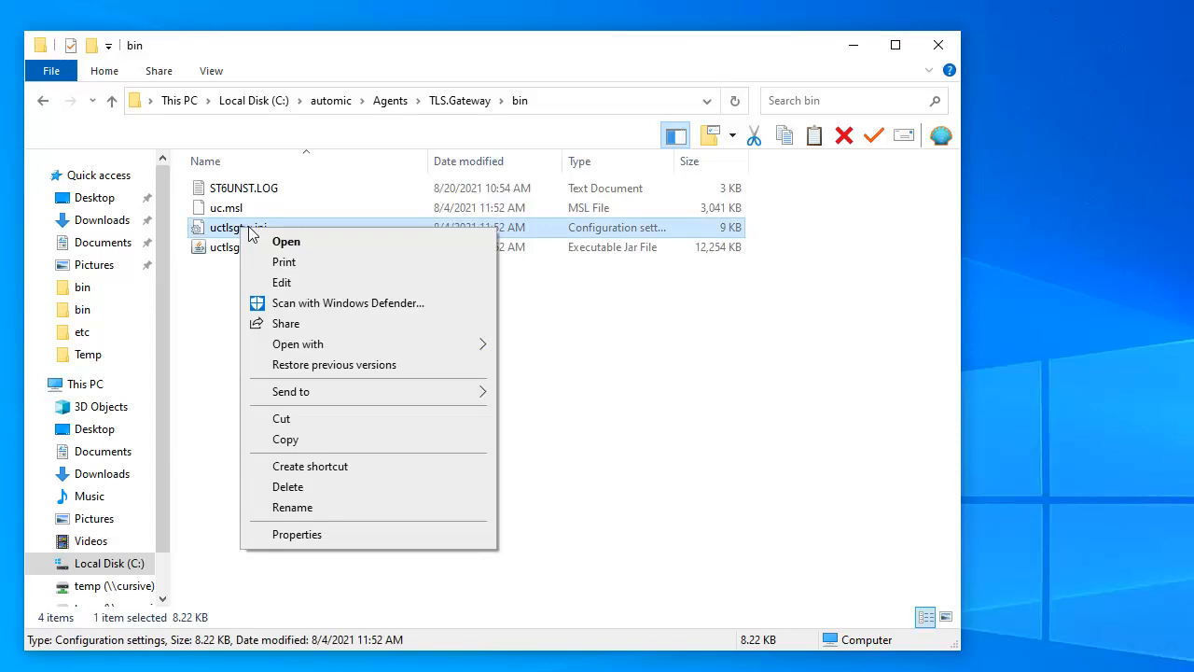
pyautogui.click(297, 282)
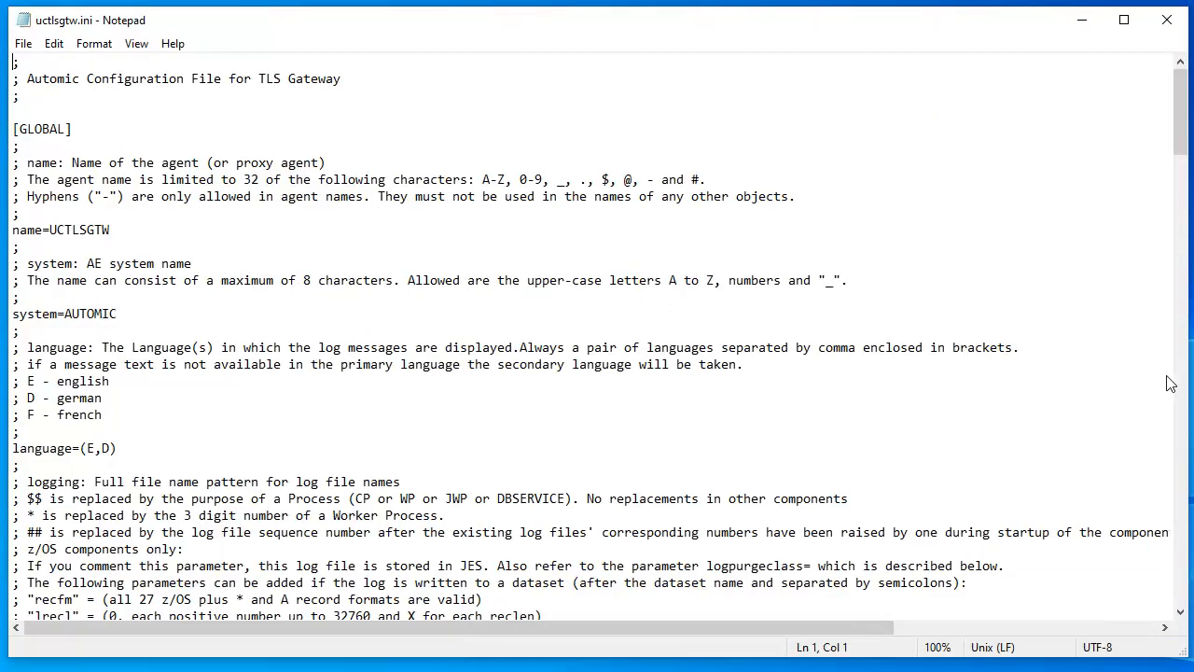
# Step: Set the host of the connection parameter in the [TCP/IP] section to win10-2
pyautogui.click(1180, 408)
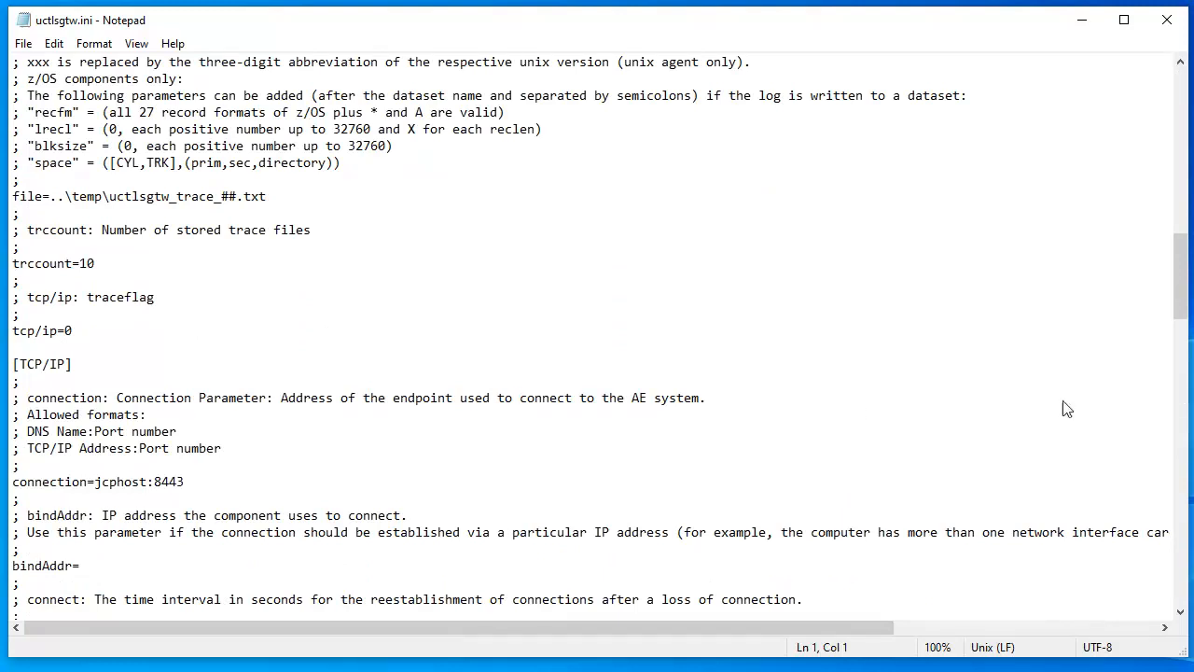
pyautogui.moveTo(147, 482); pyautogui.dragTo(97, 486)
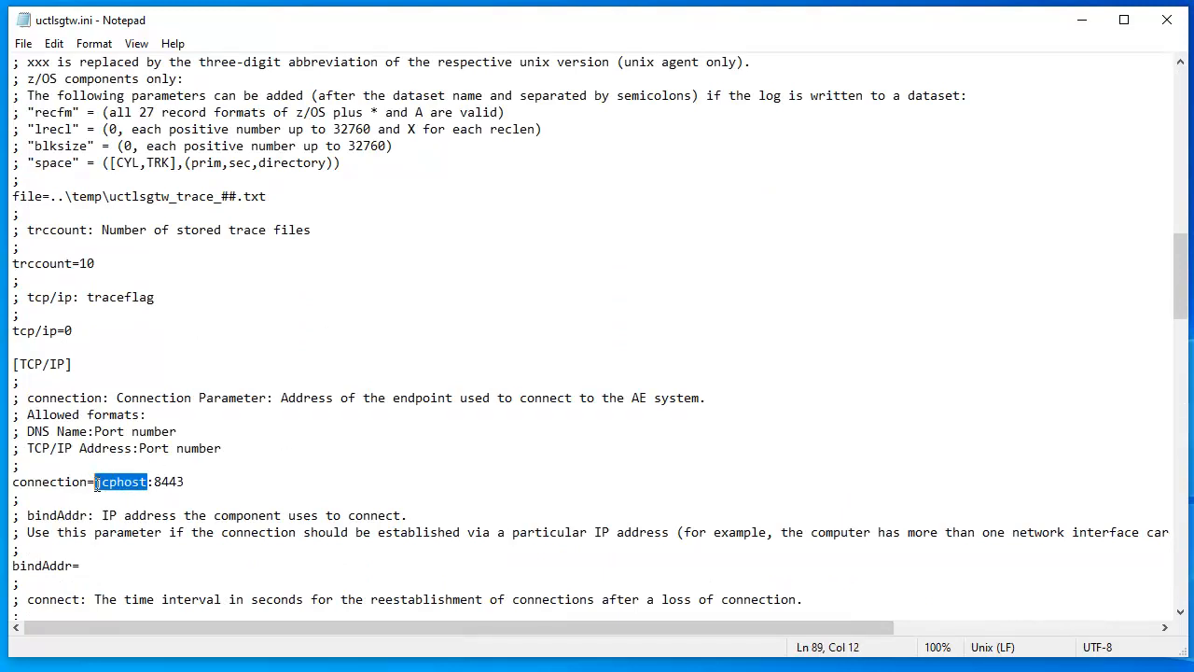
pyautogui.press('BackSpace')
pyautogui.write('win10-2')
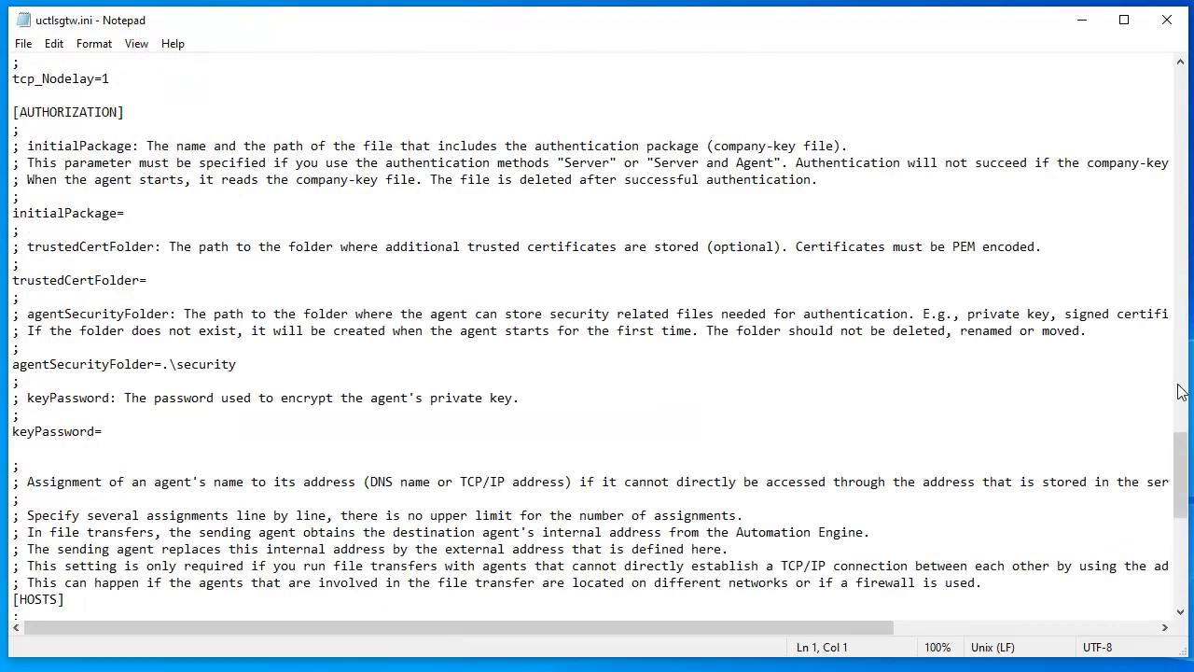
# Step: Set trustedCertFolder in the [AUTHORIZATION] section to C:\automic\Agents\TLS.Gateway\certificate, then save and close the INI file
pyautogui.click(154, 286)
pyautogui.write('C:\\automic\\Agents\\TLS.Gateway\\certificate')
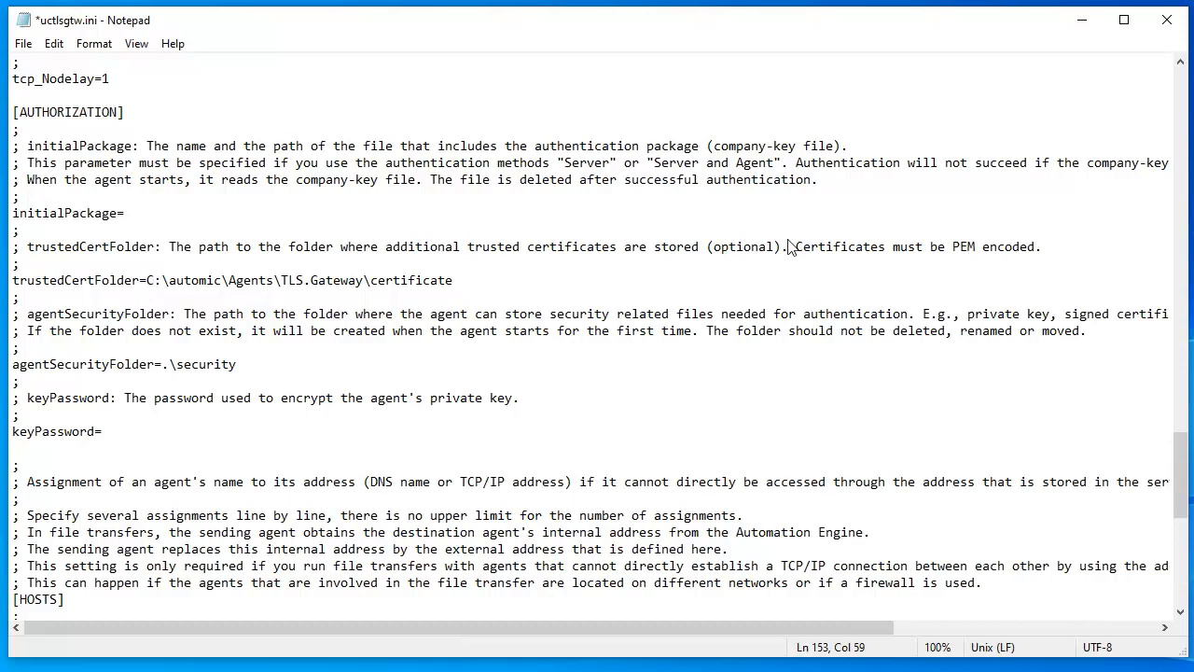
pyautogui.click(1168, 21)
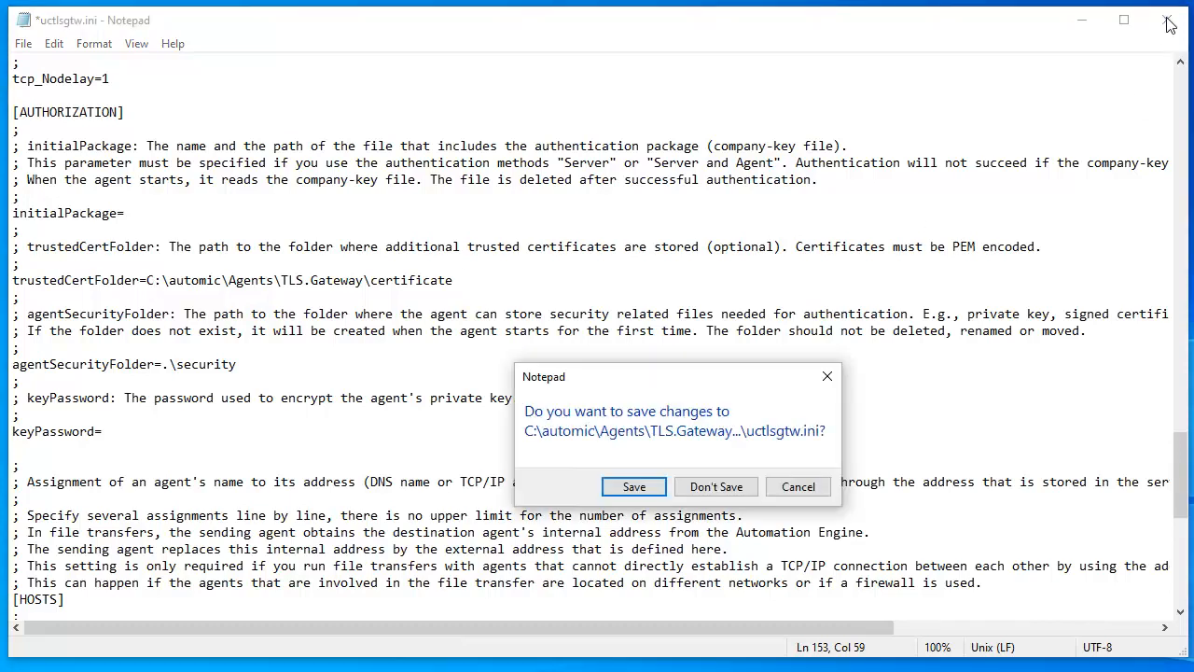
pyautogui.click(636, 487)
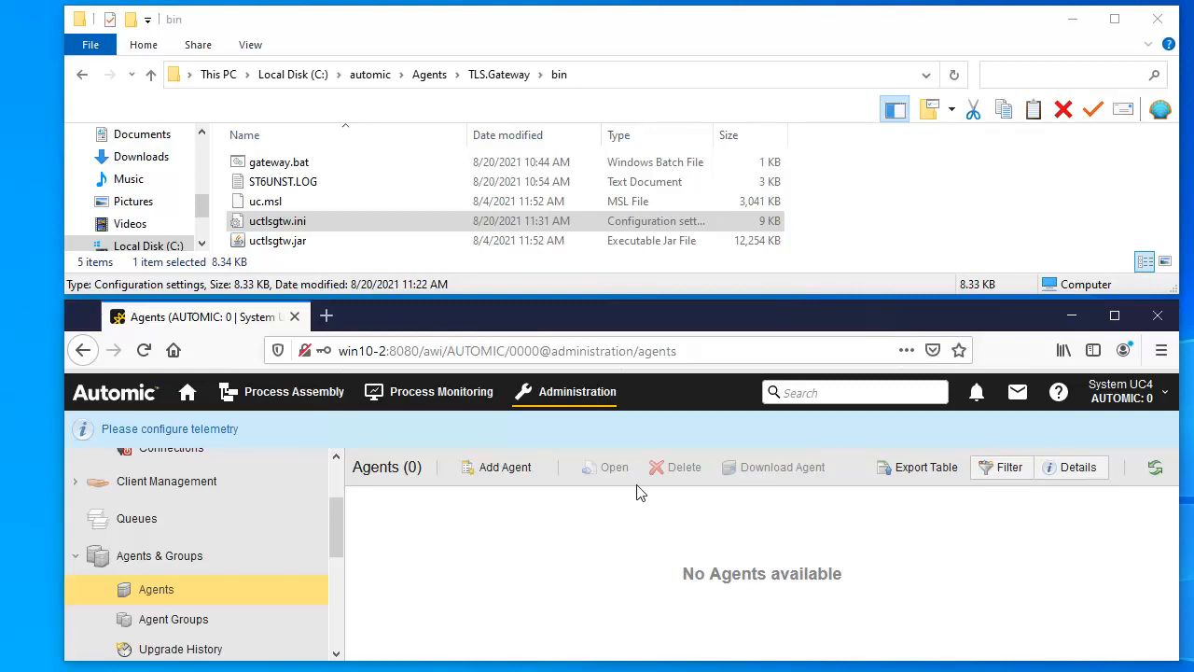
# Step: Open gateway.bat in the TLS.Gateway bin folder for editing, review its Java start command, and close it
pyautogui.rightClick(276, 166)
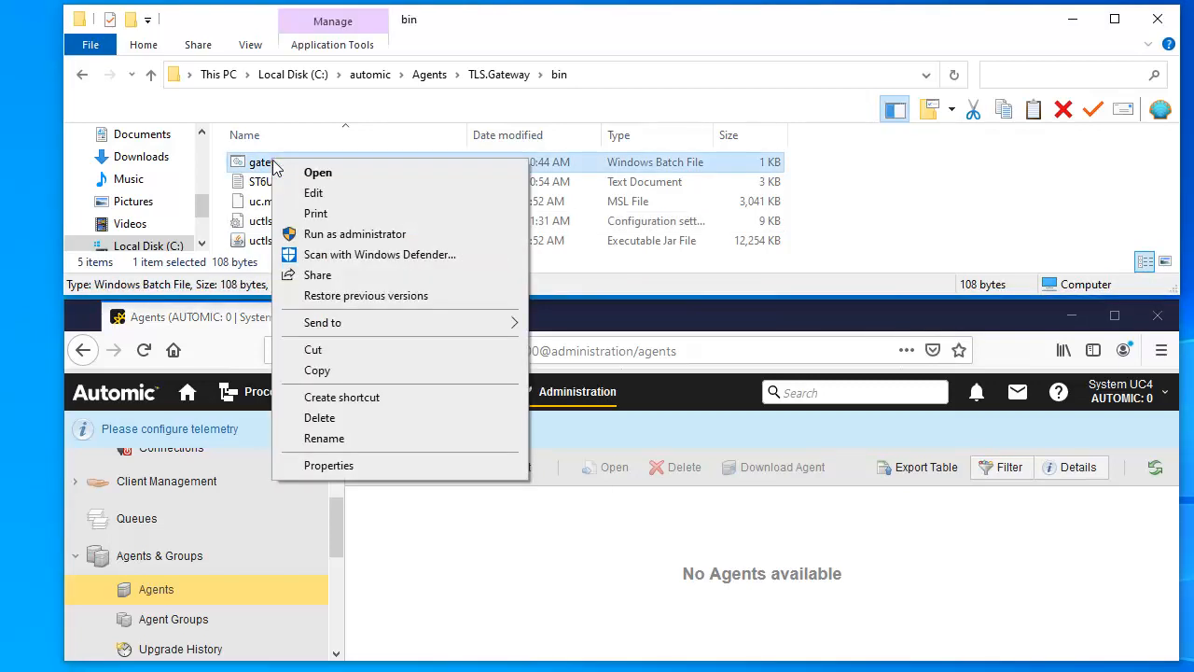
pyautogui.click(313, 193)
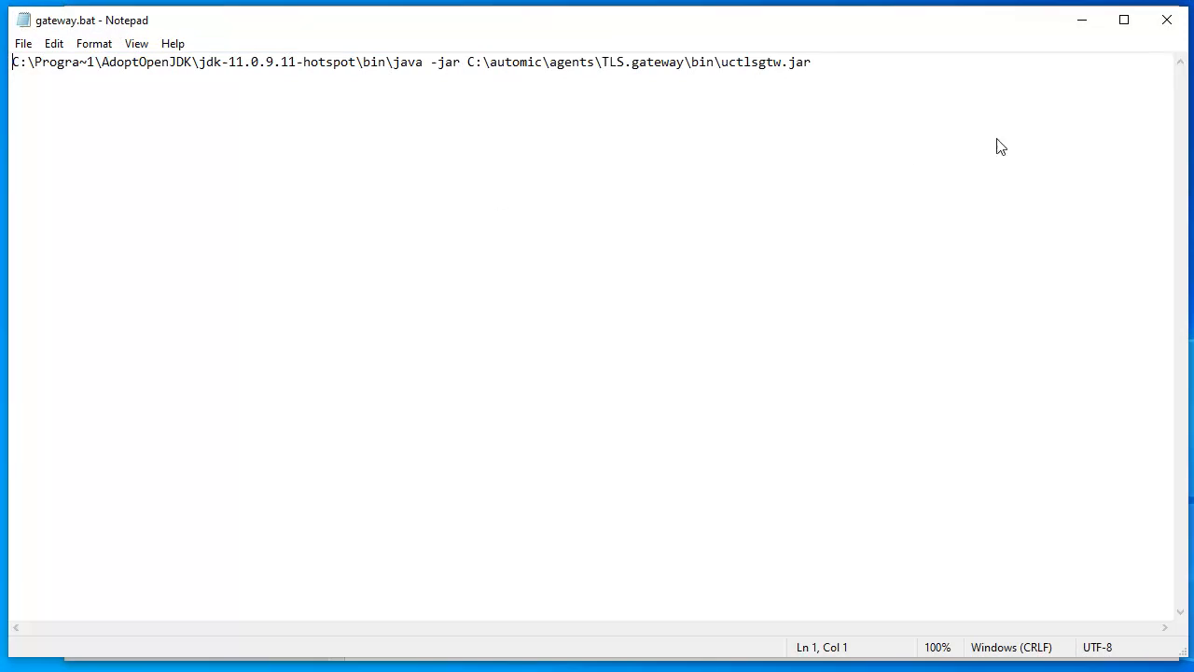
pyautogui.click(1166, 20)
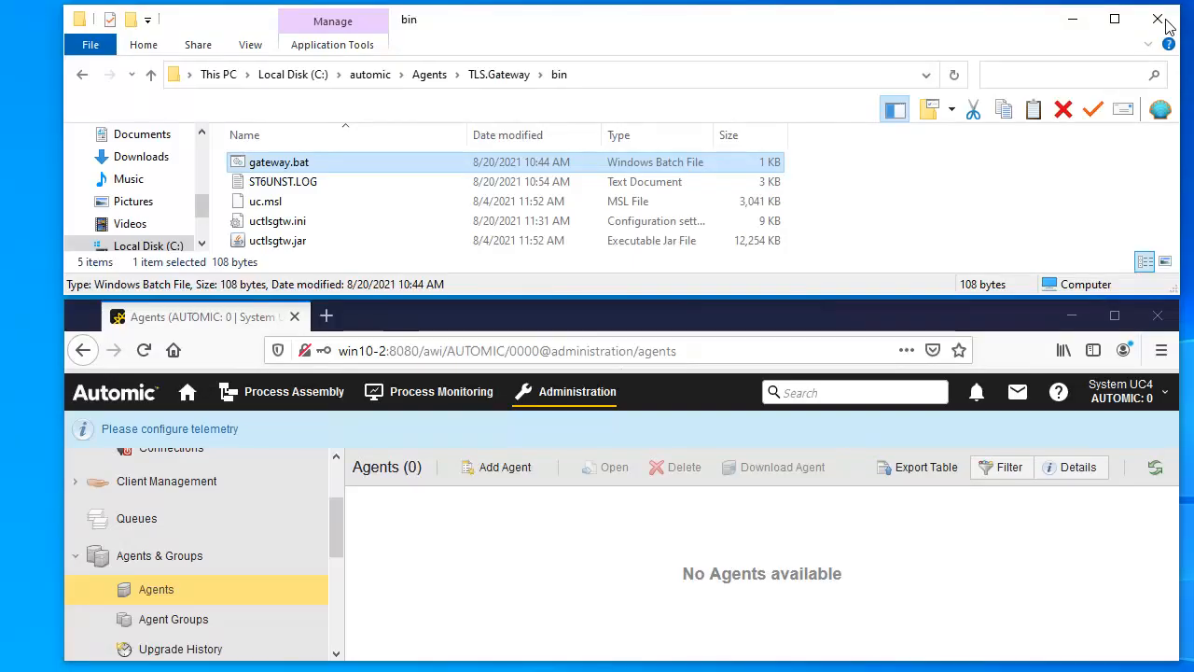
# Step: Run gateway.bat to start the TLS Gateway and switch to the Automic Web Interface in the browser
pyautogui.doubleClick(303, 166)
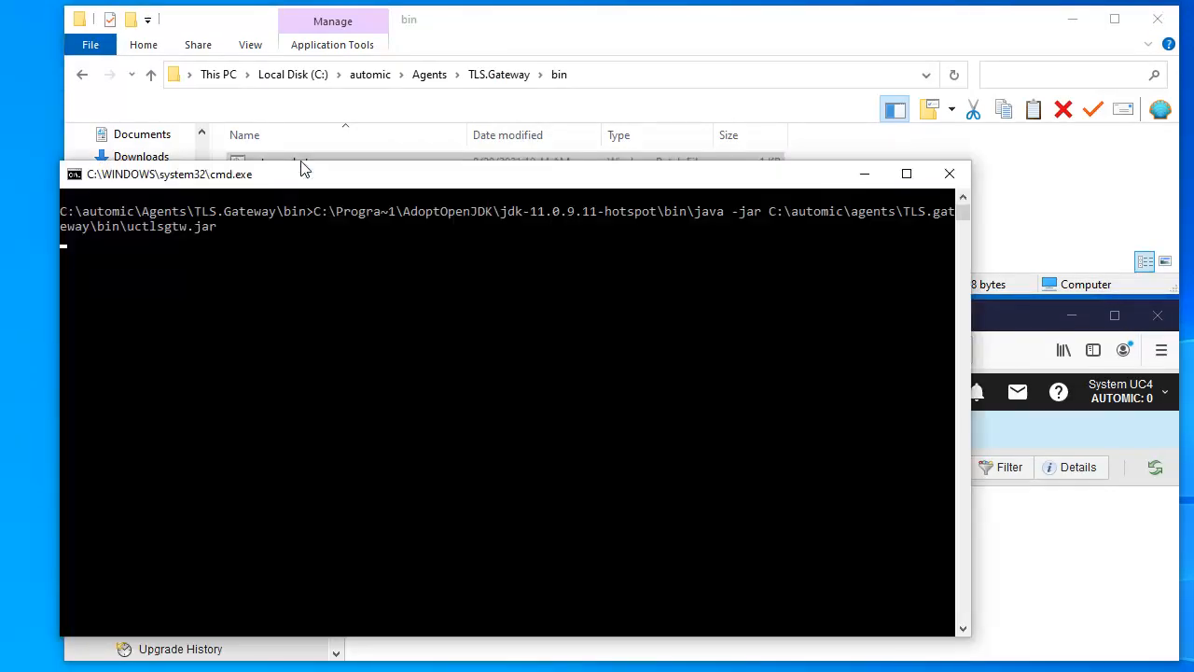
pyautogui.click(1012, 322)
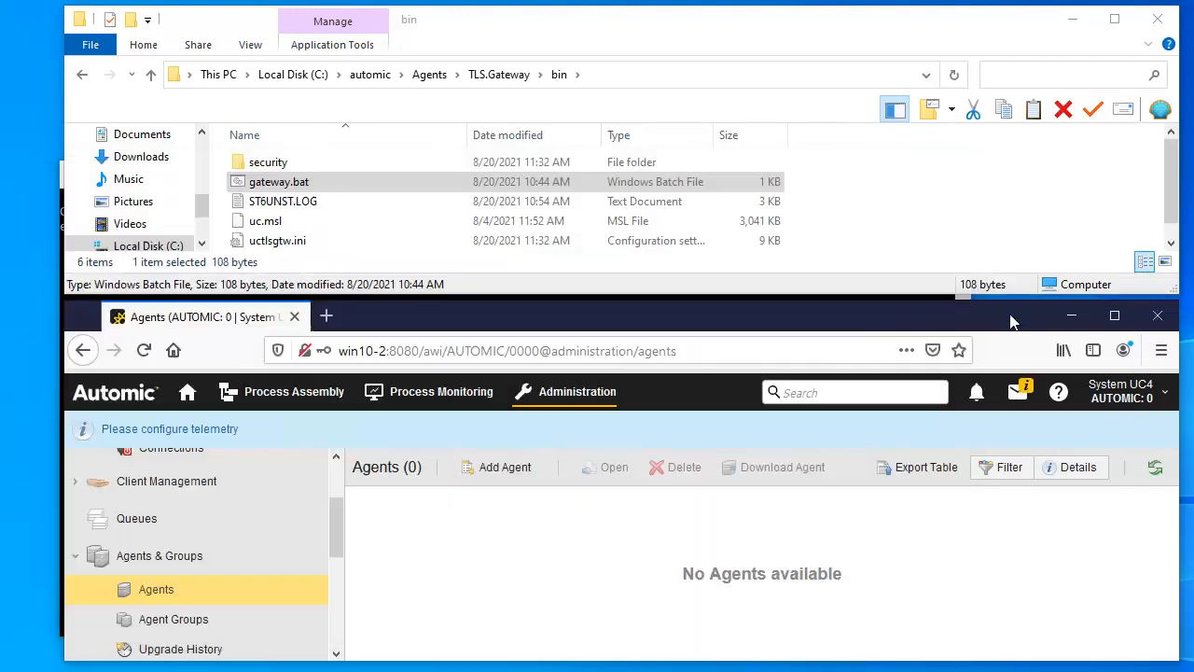
# Step: Check the system messages for the gateway's activation, close them, and refresh the Agents list
pyautogui.click(1018, 392)
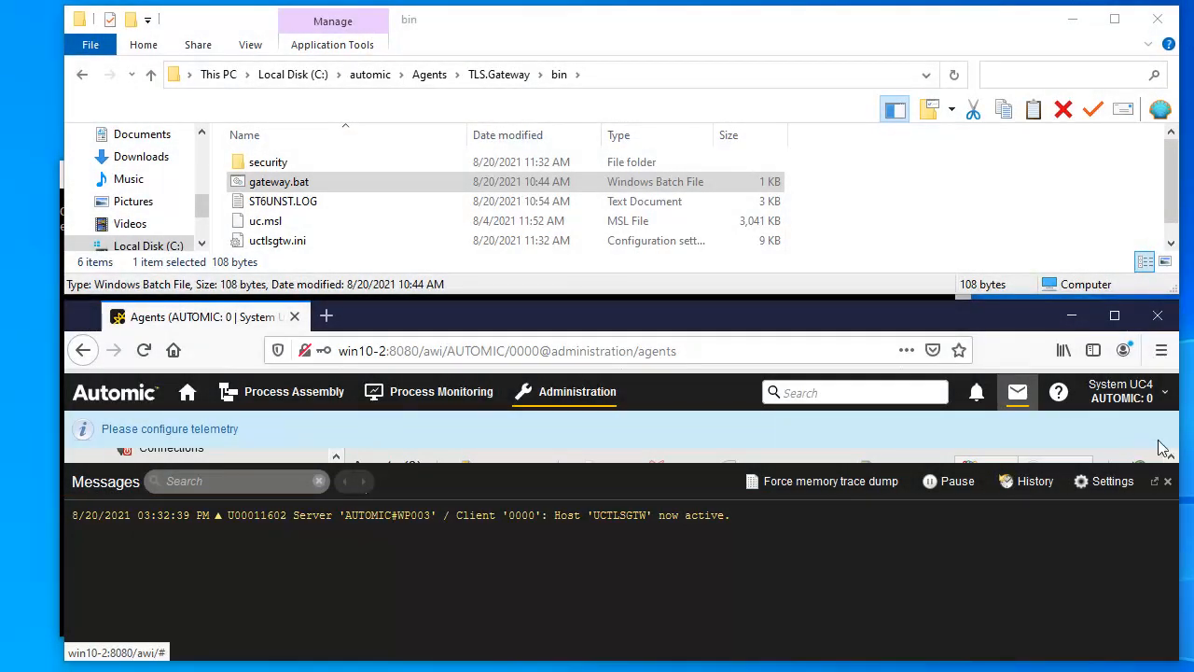
pyautogui.click(1167, 481)
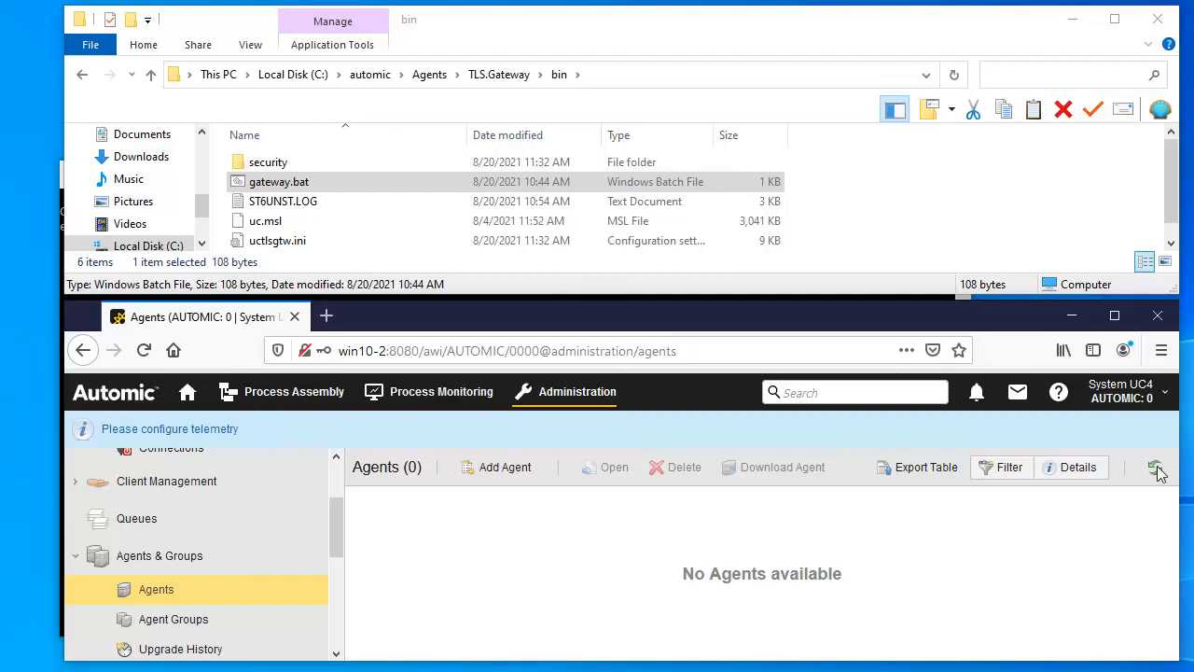
pyautogui.click(1155, 467)
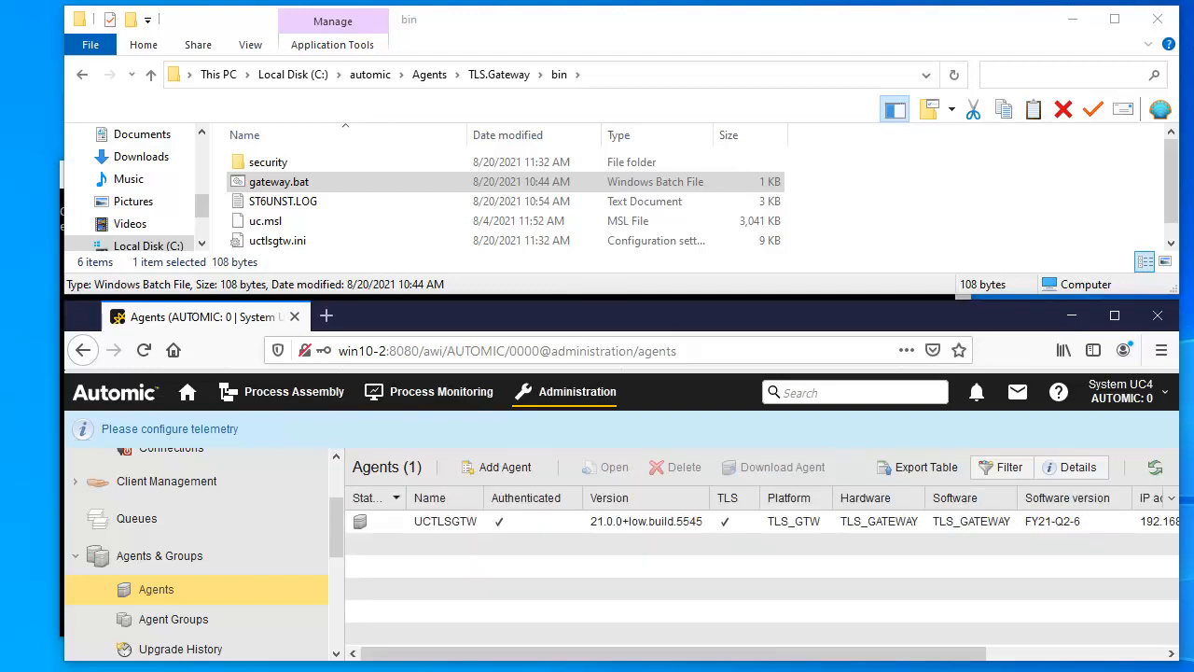